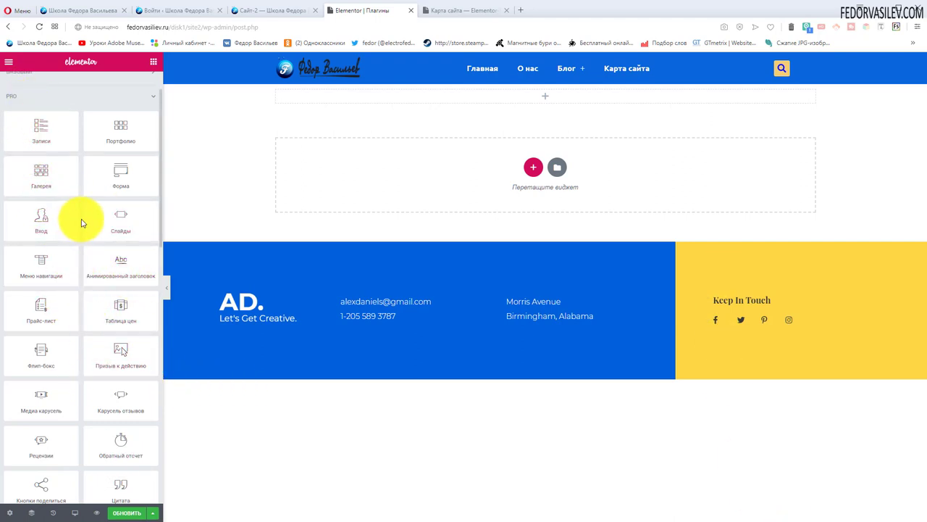
Place a Таблица цен (price table) widget on the page and add two empty columns beside it.
{"action": "left_click_drag", "start_coordinate": [109, 314], "coordinate": [385, 169]}
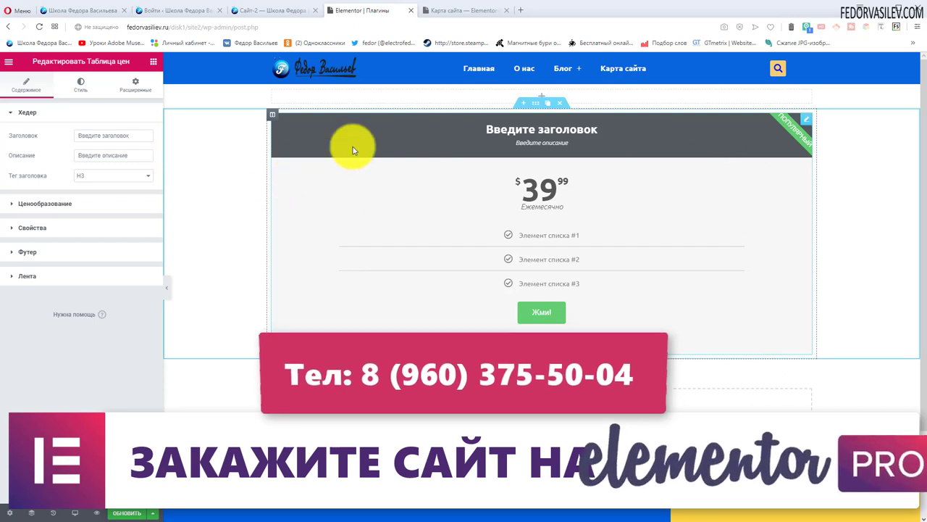
{"action": "left_click", "coordinate": [298, 116]}
{"action": "left_click", "coordinate": [298, 116]}
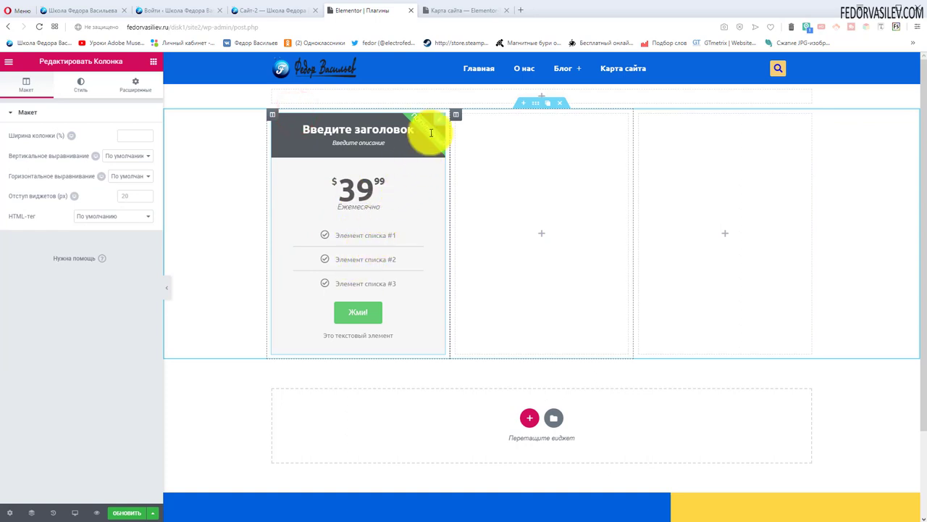
Copy the price table into the second and third columns of the section.
{"action": "left_click_drag", "start_coordinate": [428, 127], "coordinate": [535, 166]}
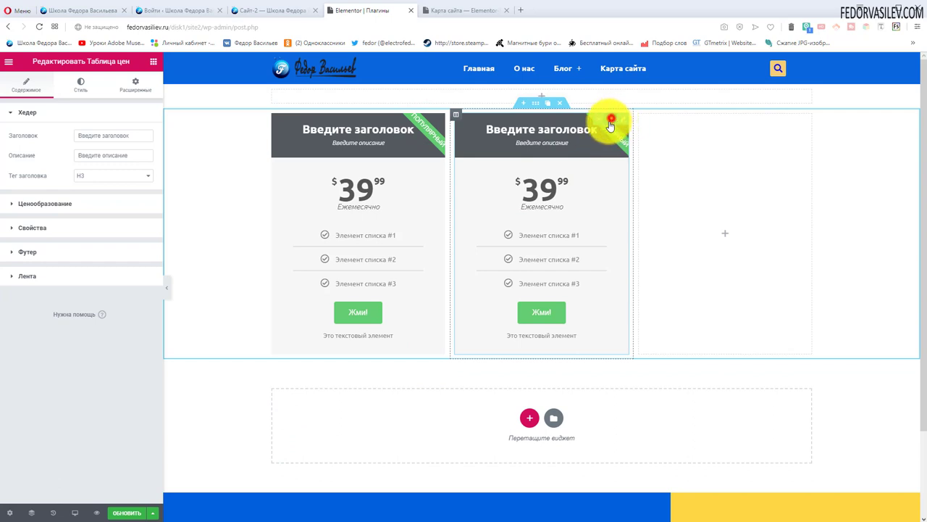
{"action": "left_click_drag", "start_coordinate": [611, 125], "coordinate": [684, 177]}
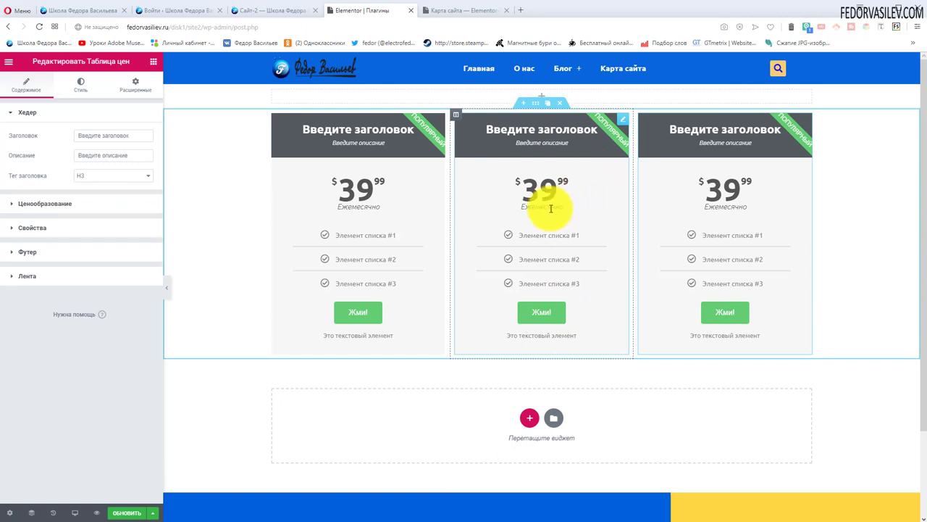
{"action": "left_click_drag", "start_coordinate": [560, 208], "coordinate": [573, 234]}
{"action": "mouse_move", "coordinate": [529, 259]}
{"action": "left_mouse_down"}
{"action": "mouse_move", "coordinate": [559, 257]}
{"action": "mouse_move", "coordinate": [529, 259]}
{"action": "left_mouse_up"}
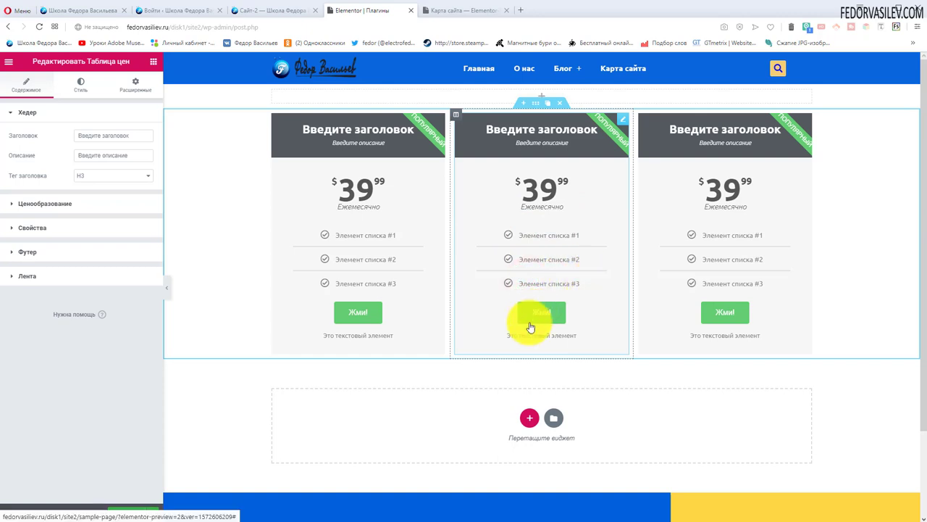
{"action": "left_click_drag", "start_coordinate": [507, 344], "coordinate": [587, 335]}
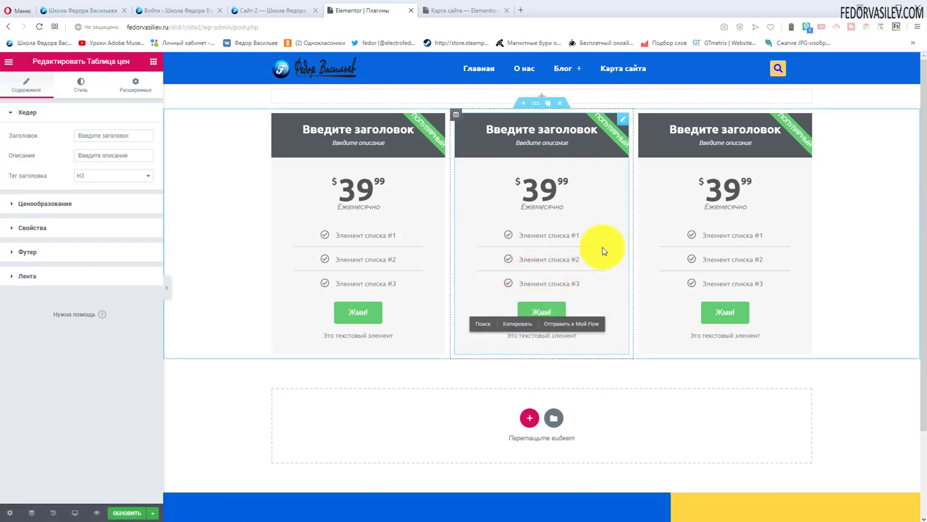
Set the heading of the middle price table to "демо".
{"action": "left_click", "coordinate": [624, 121]}
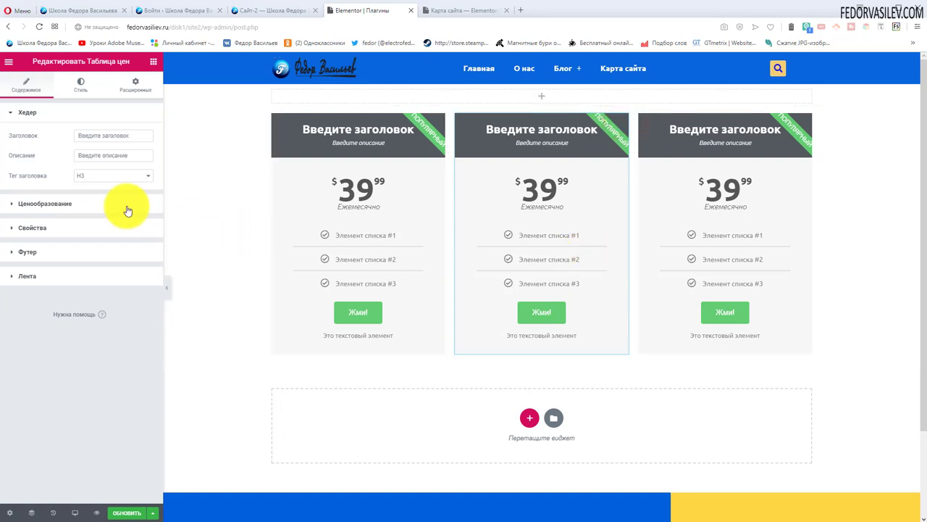
{"action": "left_click_drag", "start_coordinate": [134, 137], "coordinate": [44, 137]}
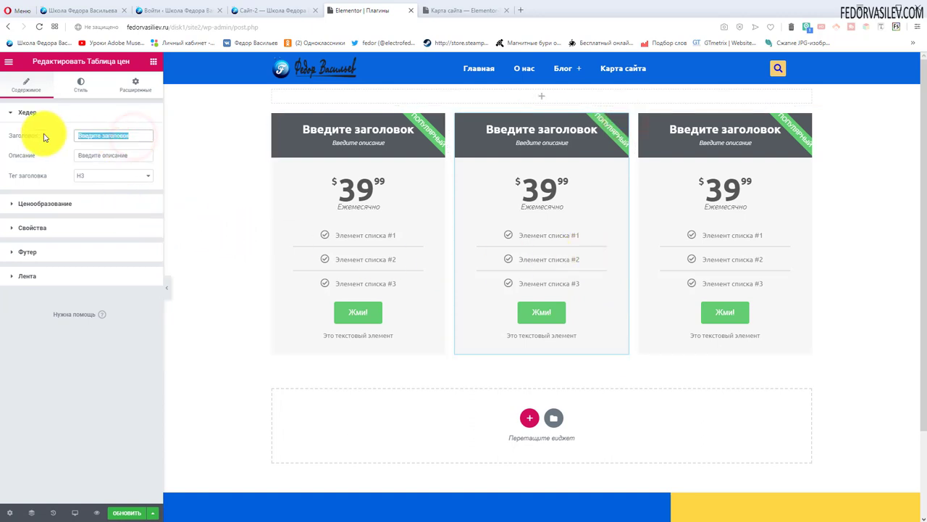
{"action": "type", "text": "демо"}
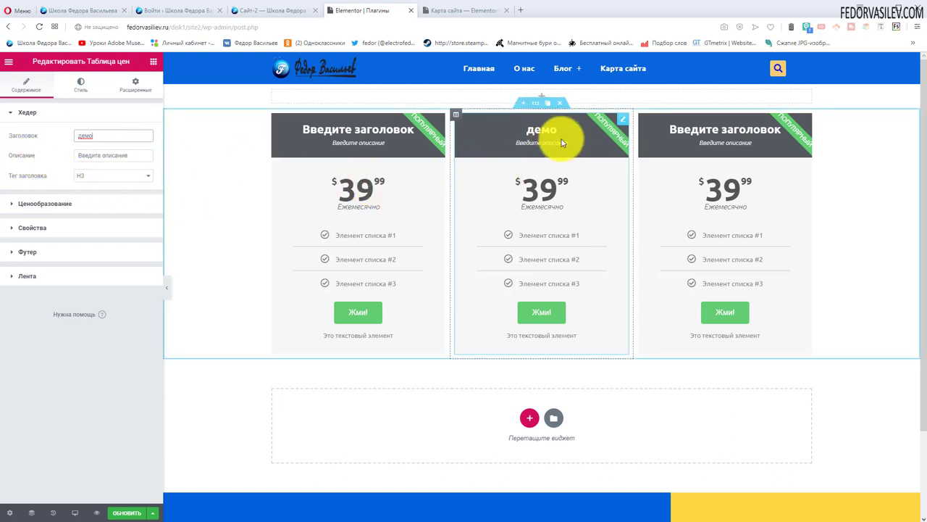
Examine the middle price table's description text and the available heading tag options.
{"action": "left_click_drag", "start_coordinate": [137, 155], "coordinate": [68, 155]}
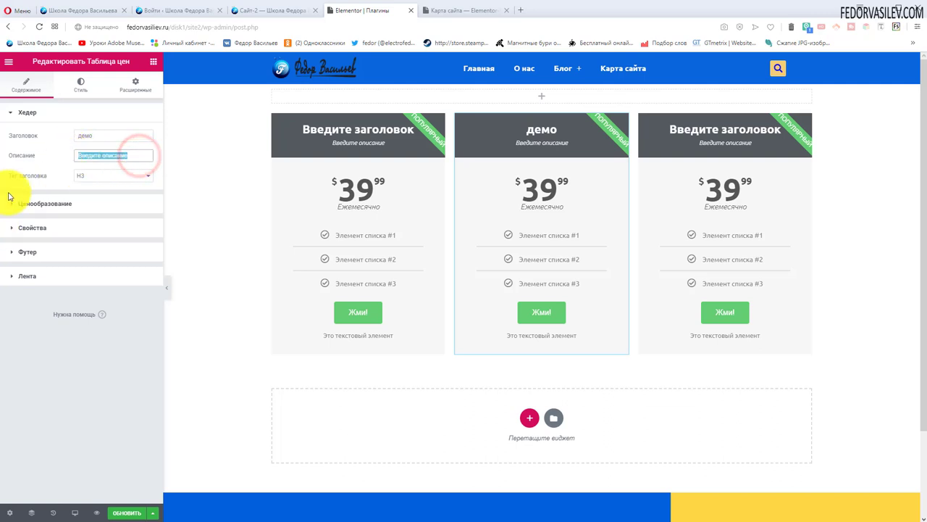
{"action": "left_click", "coordinate": [93, 176]}
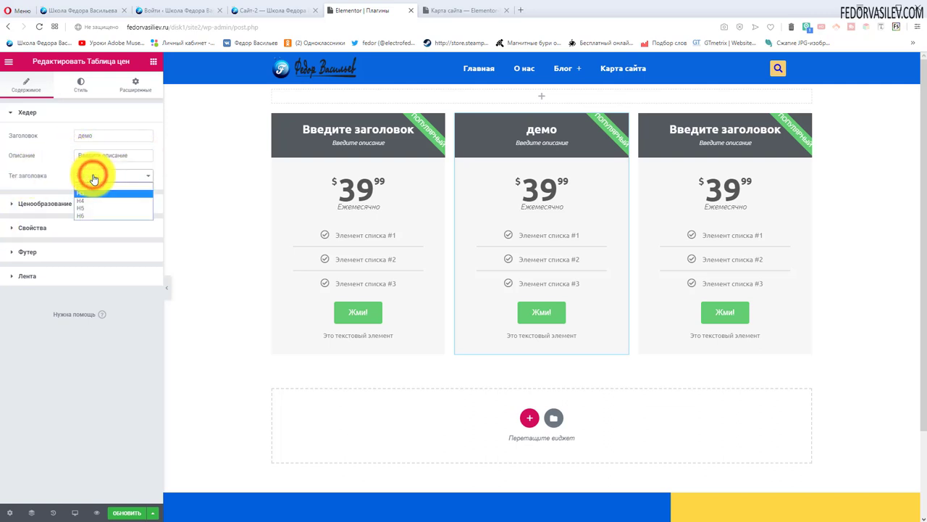
{"action": "left_click", "coordinate": [92, 177]}
Set the currency symbol of the middle price table to ₽ Рубль.
{"action": "left_click", "coordinate": [19, 203]}
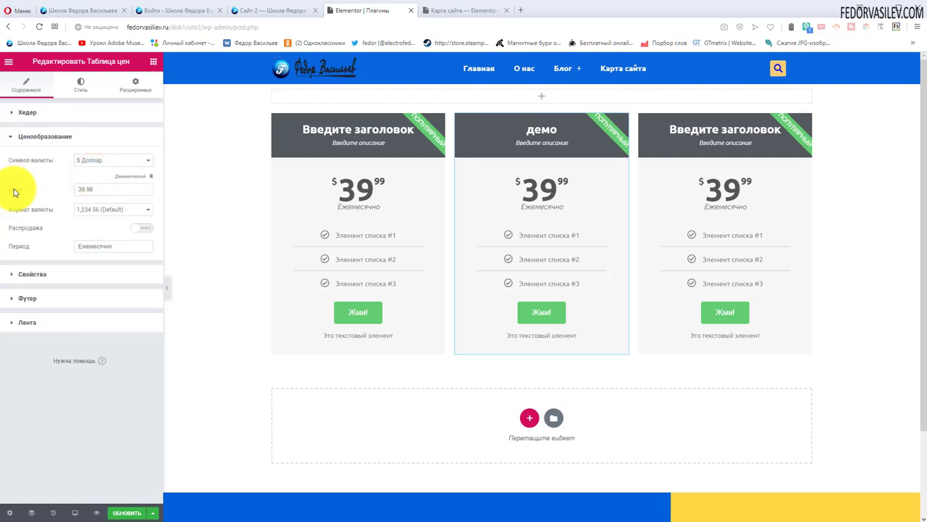
{"action": "left_click", "coordinate": [95, 162]}
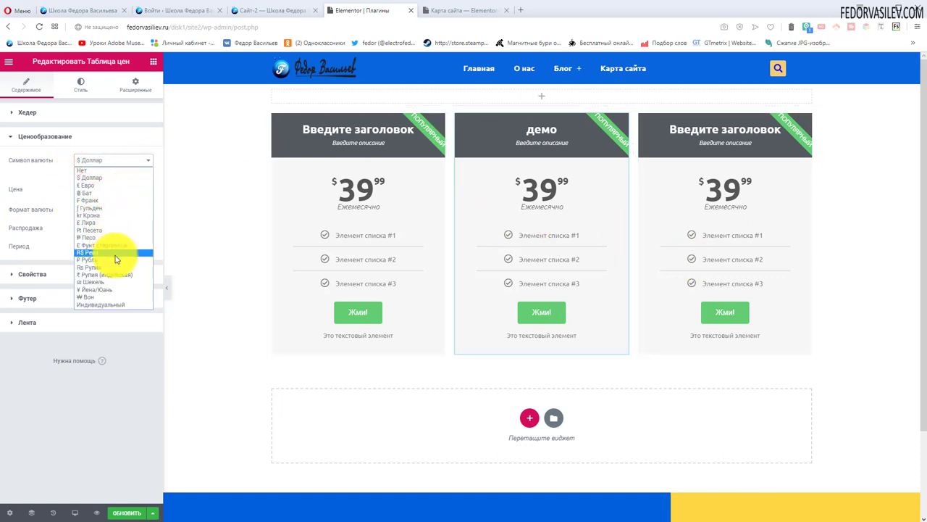
{"action": "left_click", "coordinate": [86, 261]}
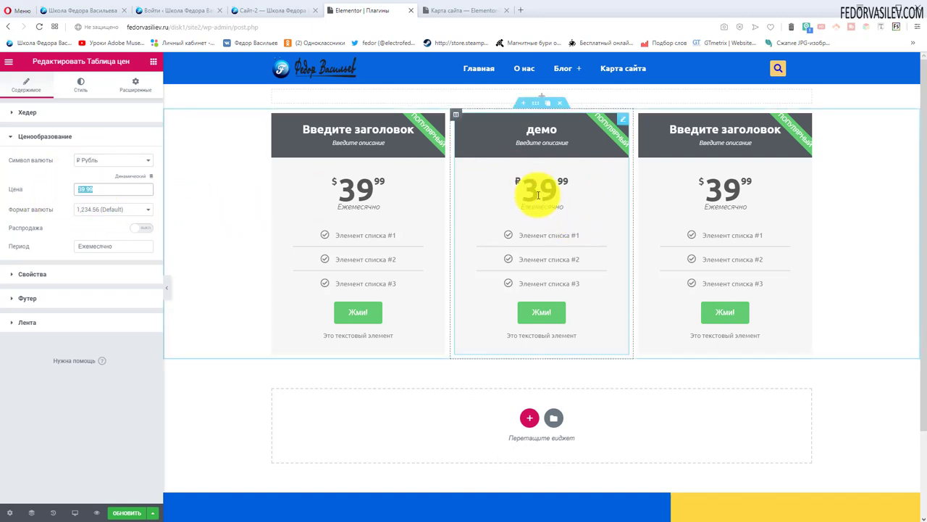
Use the default 1,234.56 currency format and set the middle table's price to 300.99.
{"action": "double_click", "coordinate": [86, 190]}
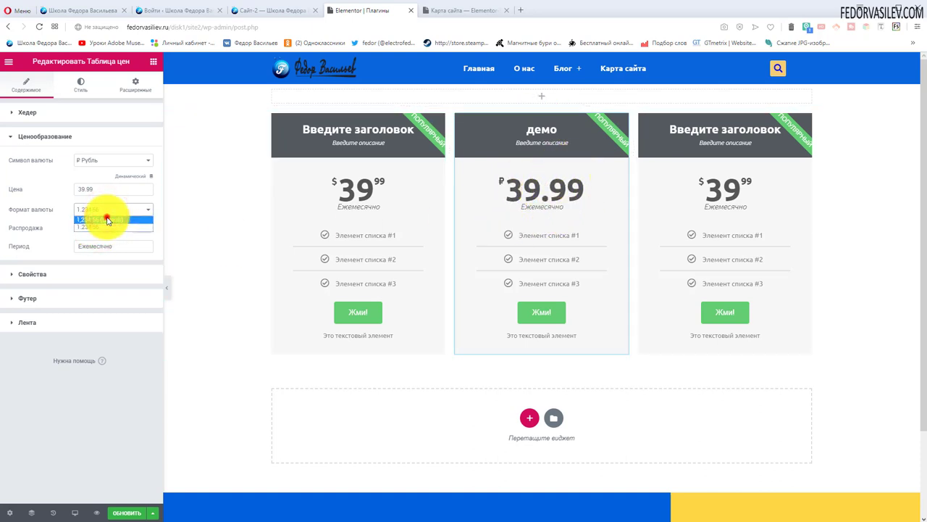
{"action": "left_click", "coordinate": [107, 219]}
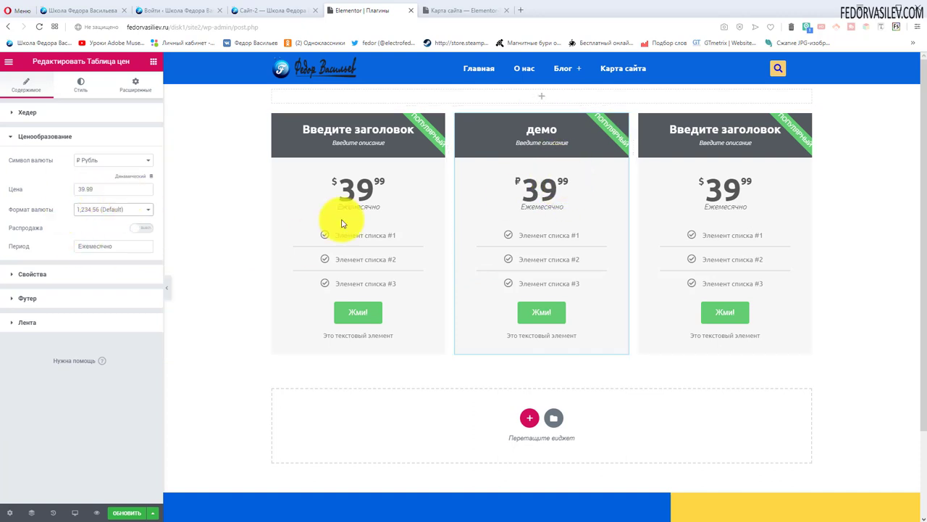
{"action": "left_click_drag", "start_coordinate": [109, 188], "coordinate": [60, 188]}
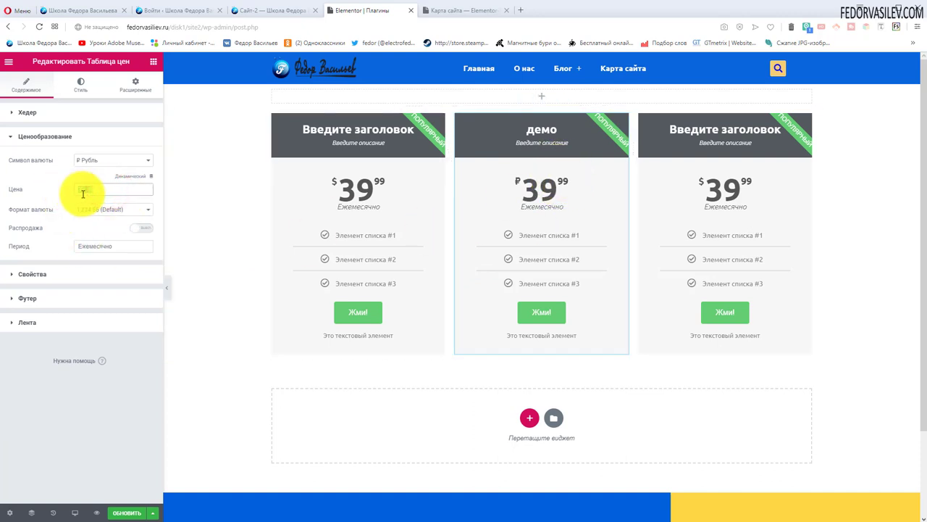
{"action": "type", "text": "300.99"}
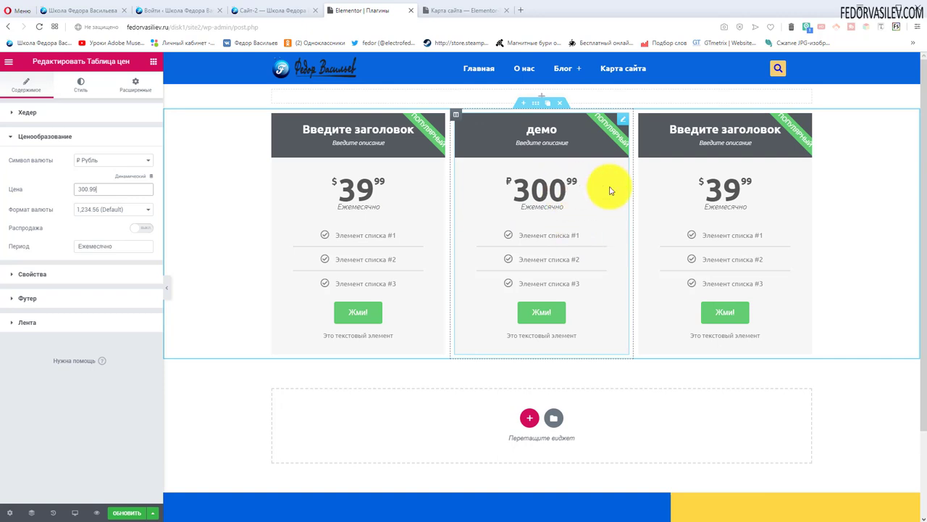
Try the sale option (Распродажа) on the middle price table and check its period text.
{"action": "left_click", "coordinate": [141, 227]}
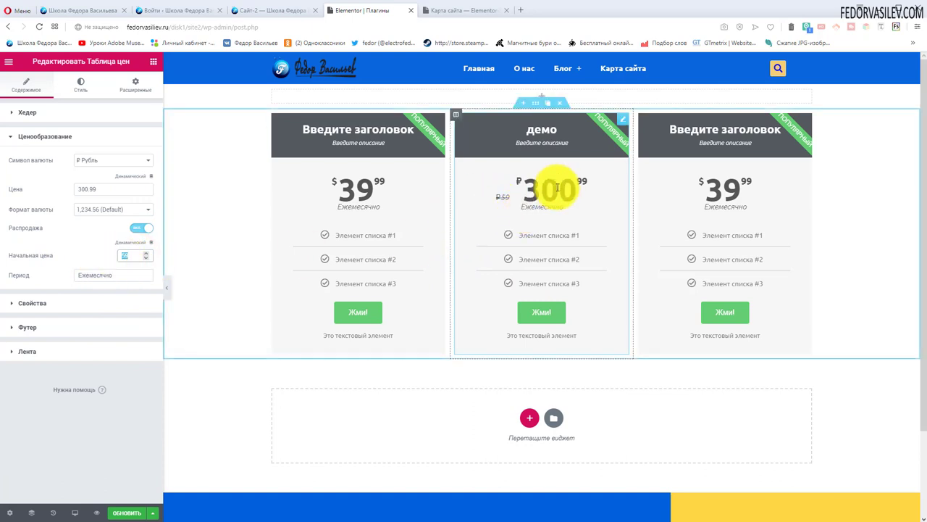
{"action": "left_click", "coordinate": [102, 189]}
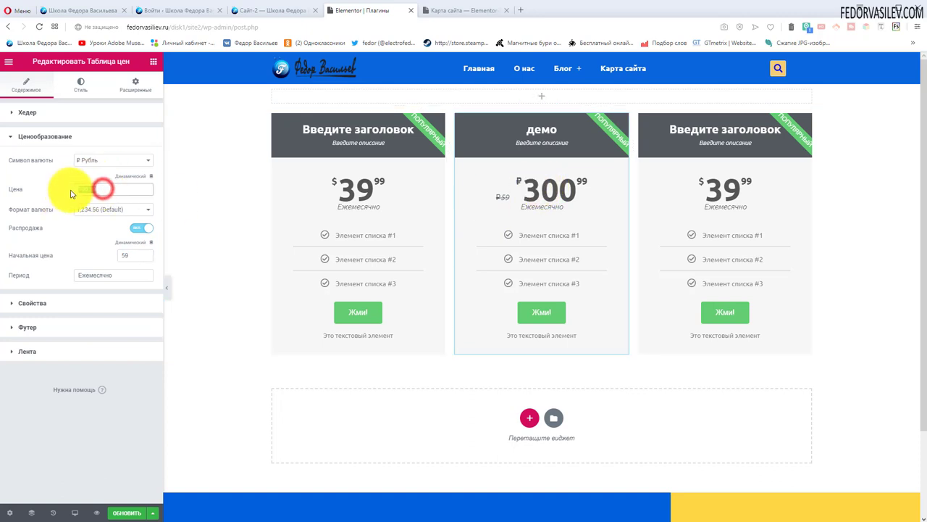
{"action": "left_click", "coordinate": [140, 227]}
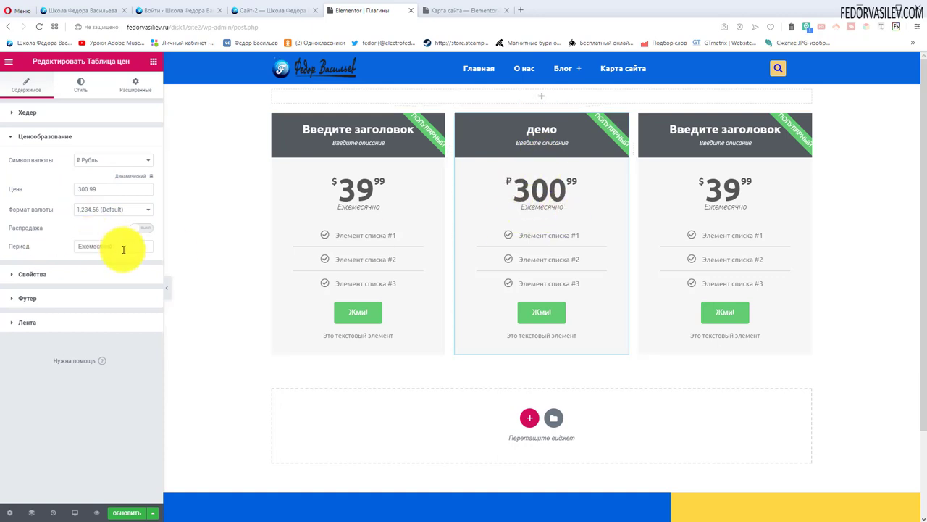
{"action": "left_click_drag", "start_coordinate": [124, 248], "coordinate": [73, 248]}
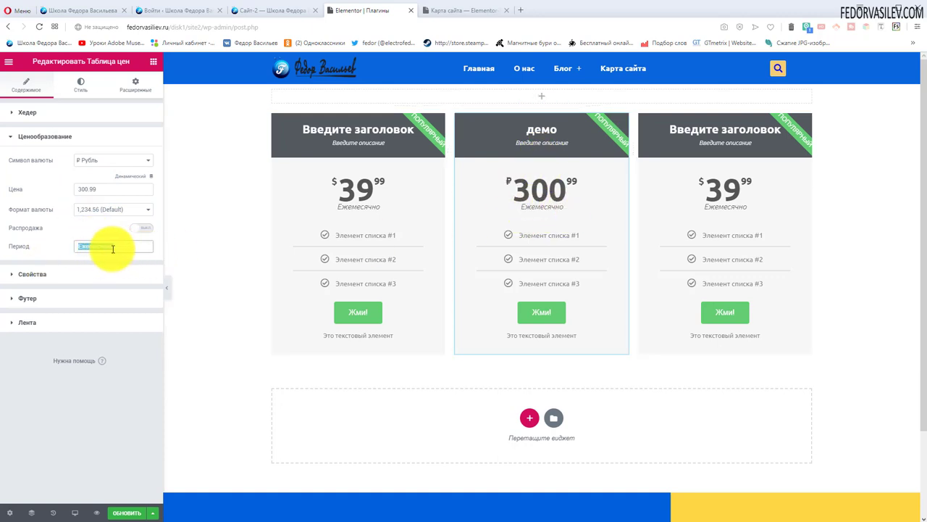
{"action": "left_click", "coordinate": [114, 247]}
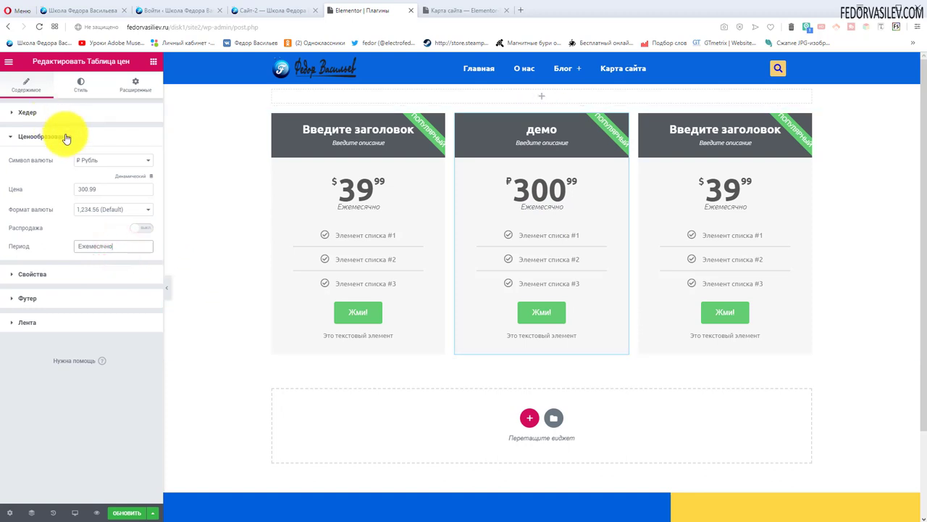
Open the middle table's first list item (Элемент списка #1) and view its text and the icon library.
{"action": "left_click", "coordinate": [60, 274]}
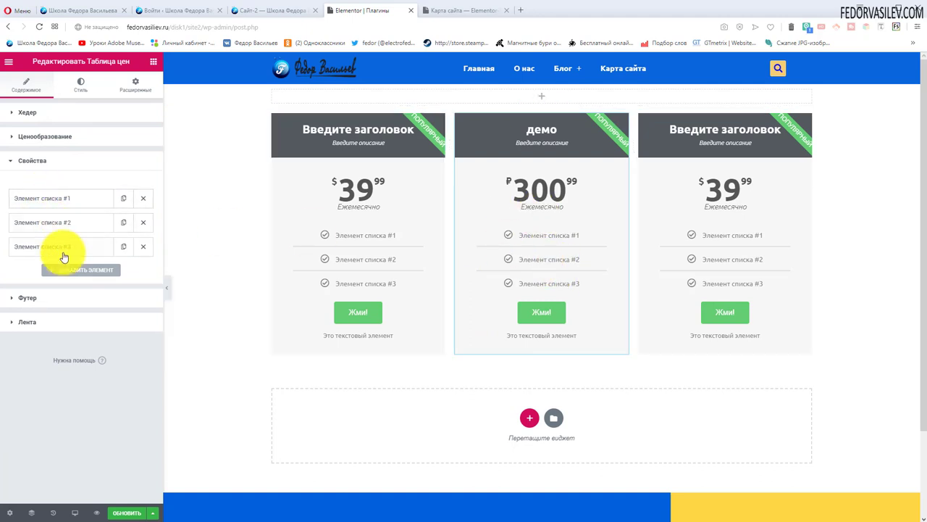
{"action": "left_click", "coordinate": [61, 204]}
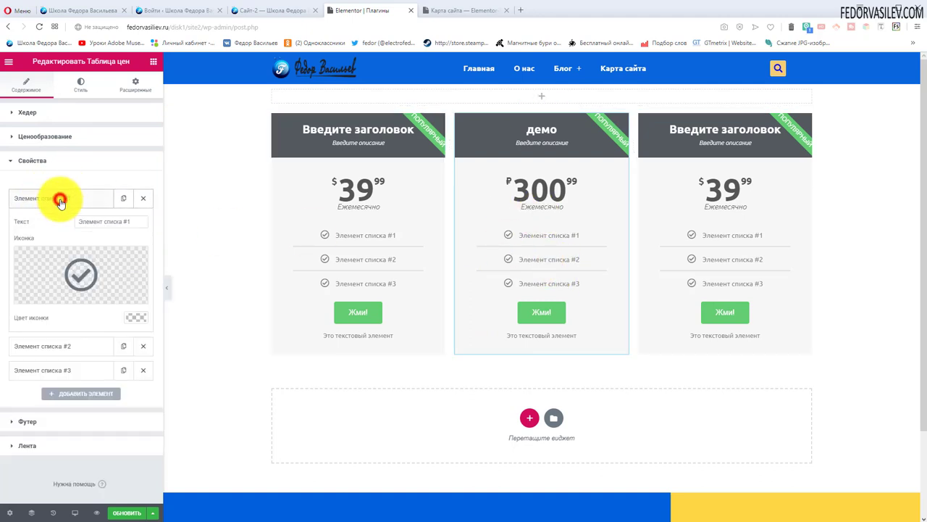
{"action": "left_click_drag", "start_coordinate": [132, 222], "coordinate": [50, 228]}
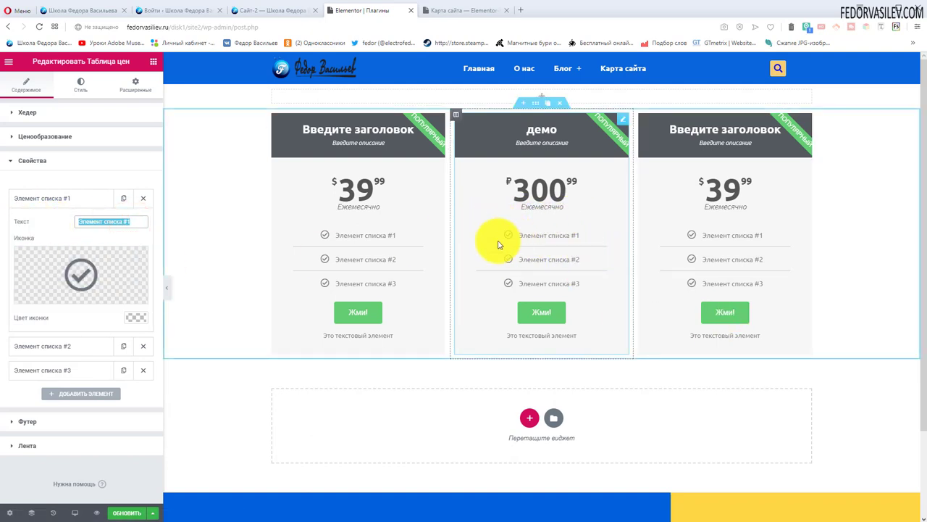
{"action": "left_click", "coordinate": [52, 303]}
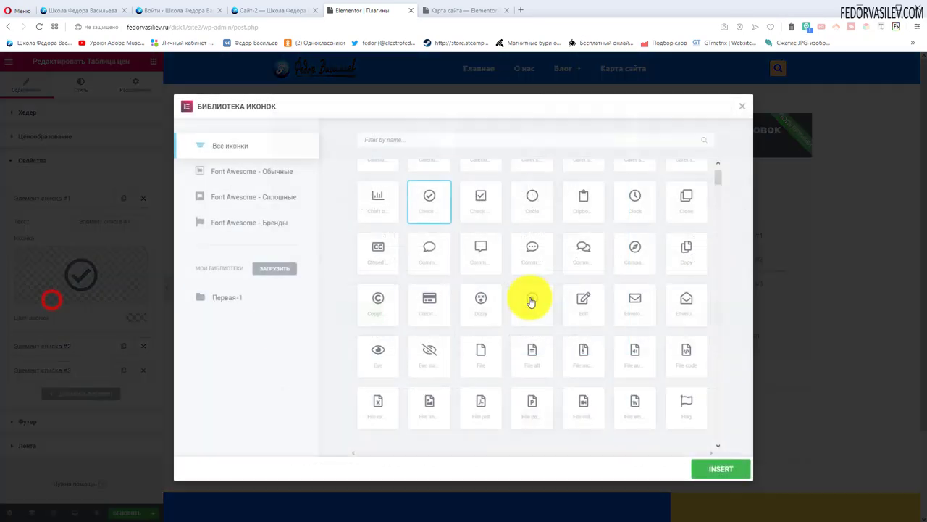
{"action": "left_click", "coordinate": [741, 107]}
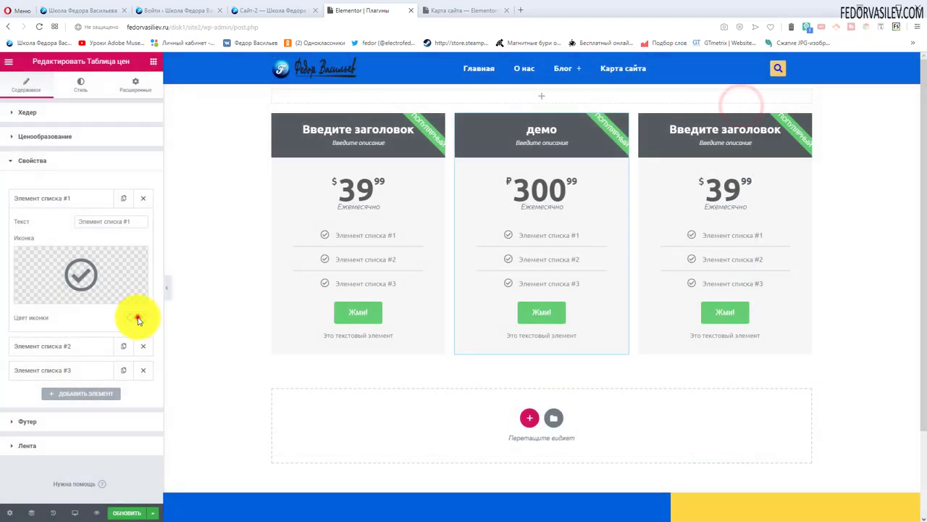
Set the icon colour of all three list items in the middle price table to orange #f5a46c.
{"action": "left_click", "coordinate": [138, 319]}
{"action": "left_click", "coordinate": [76, 433]}
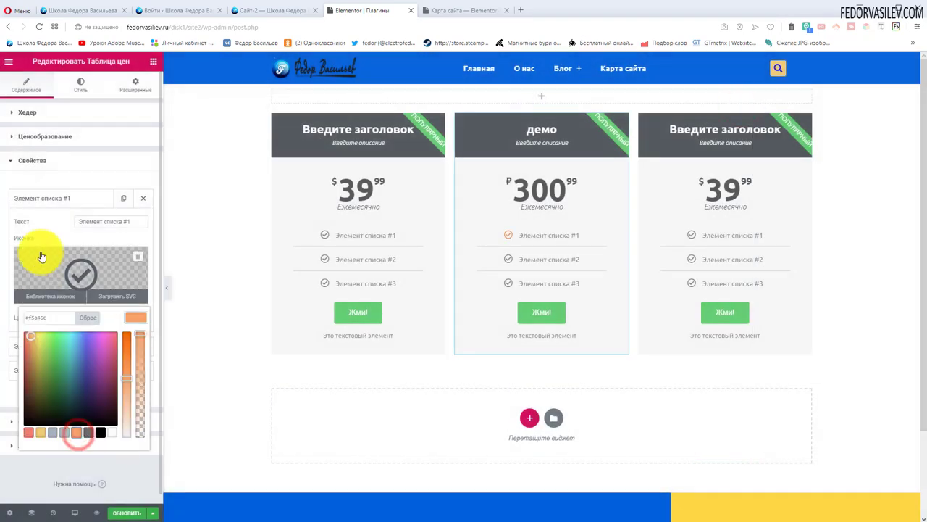
{"action": "left_click", "coordinate": [42, 199]}
{"action": "left_click", "coordinate": [56, 226]}
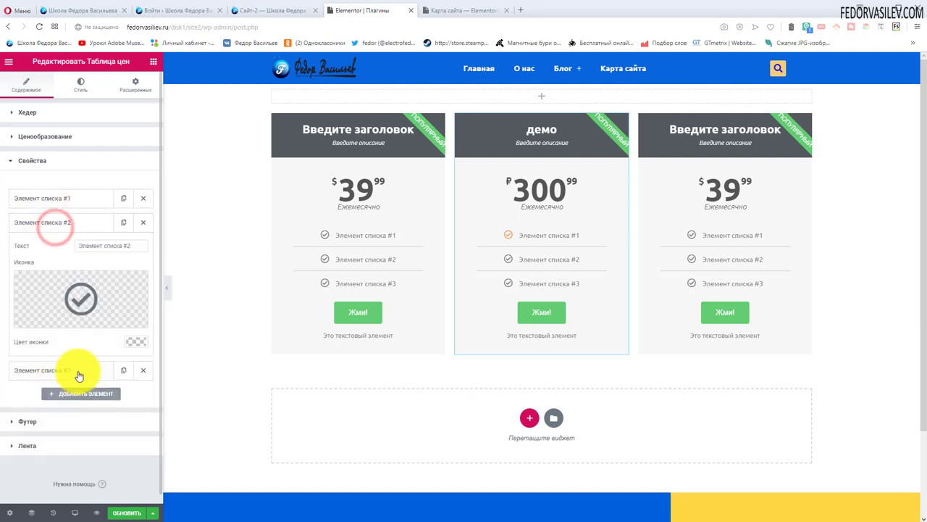
{"action": "left_click", "coordinate": [131, 341]}
{"action": "left_click", "coordinate": [75, 456]}
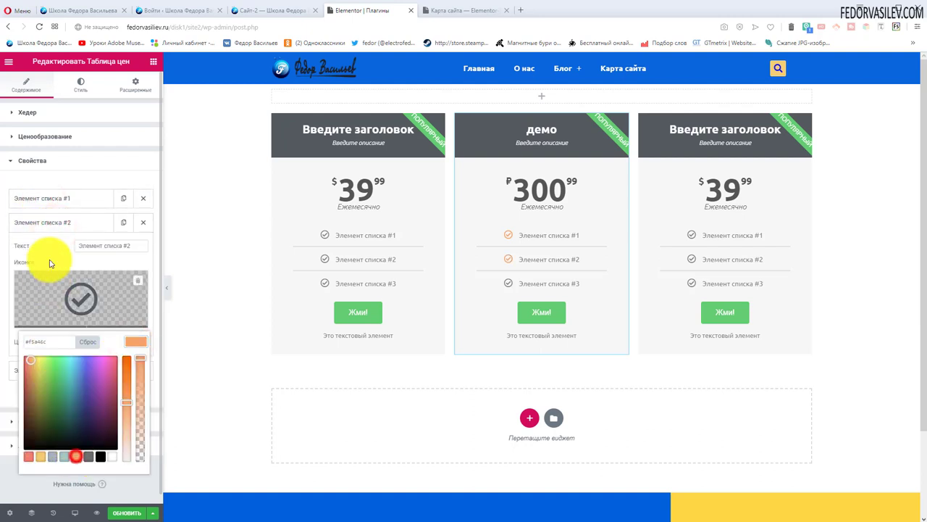
{"action": "left_click", "coordinate": [64, 220]}
{"action": "left_click", "coordinate": [67, 250]}
{"action": "left_click", "coordinate": [132, 366]}
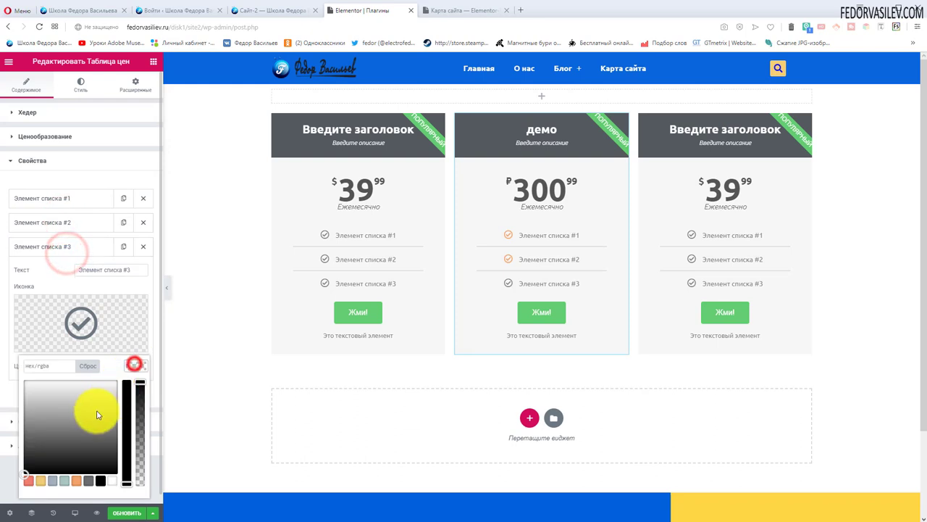
{"action": "left_click", "coordinate": [72, 480]}
{"action": "left_click", "coordinate": [98, 246]}
Add a fourth item to the middle table's feature list and delete it again.
{"action": "left_click", "coordinate": [81, 270]}
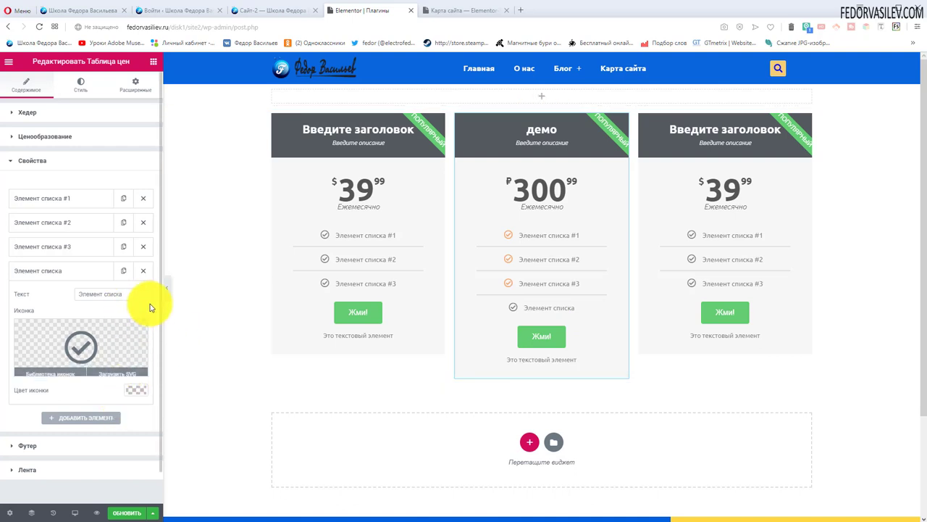
{"action": "left_click", "coordinate": [142, 271]}
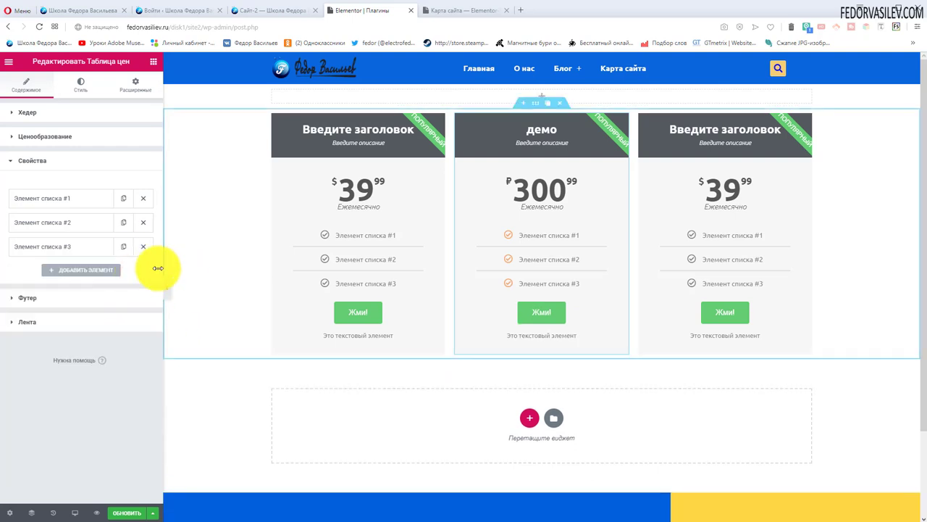
Examine the middle price table's footer settings (Футер): button text, link options and additional information.
{"action": "left_click", "coordinate": [37, 160]}
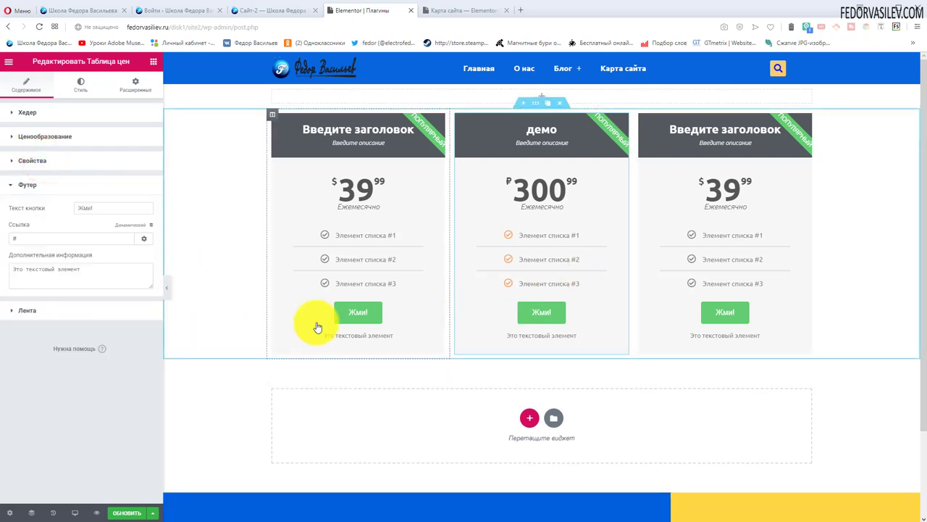
{"action": "left_click_drag", "start_coordinate": [109, 208], "coordinate": [59, 214]}
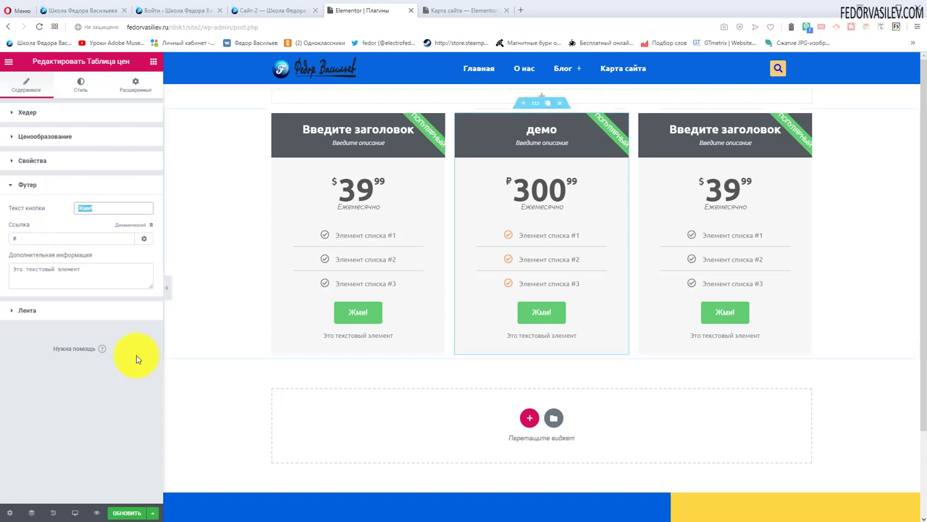
{"action": "left_click", "coordinate": [143, 238]}
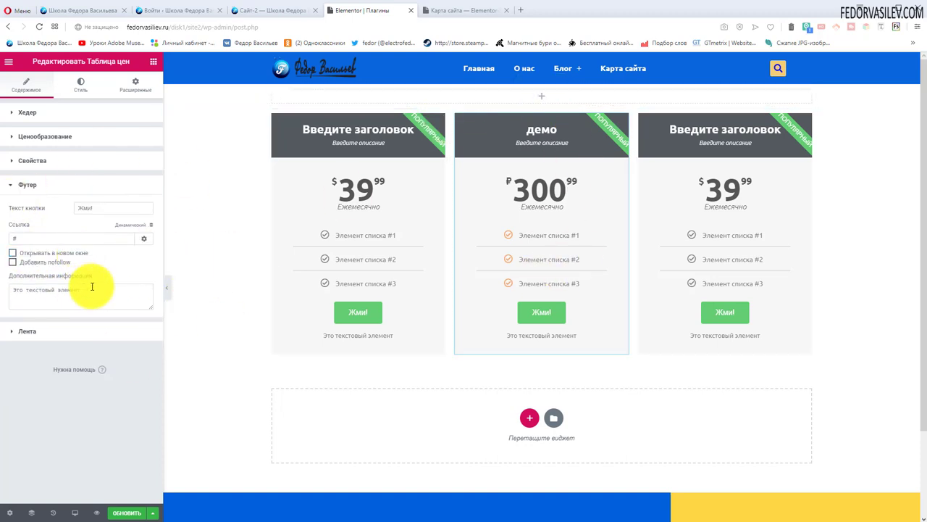
{"action": "left_click", "coordinate": [90, 290]}
{"action": "left_click_drag", "start_coordinate": [93, 269], "coordinate": [11, 269]}
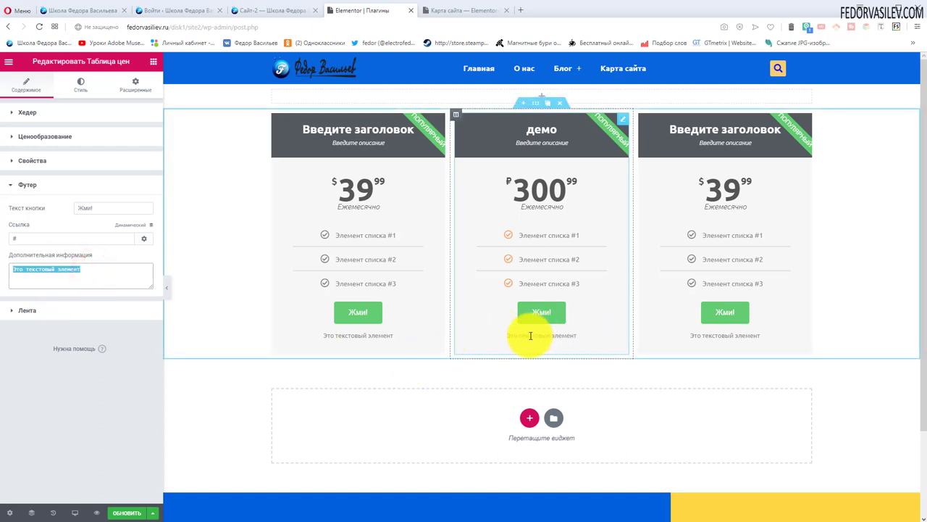
Keep the middle table's ribbon (Лента) shown, change its title to ХИТ and place it at the table's right corner.
{"action": "left_click", "coordinate": [26, 310]}
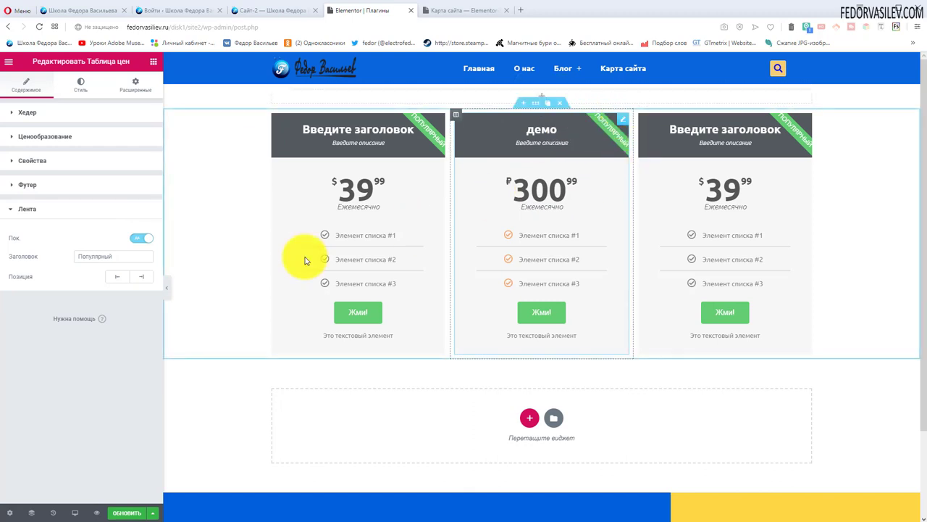
{"action": "left_click", "coordinate": [140, 239]}
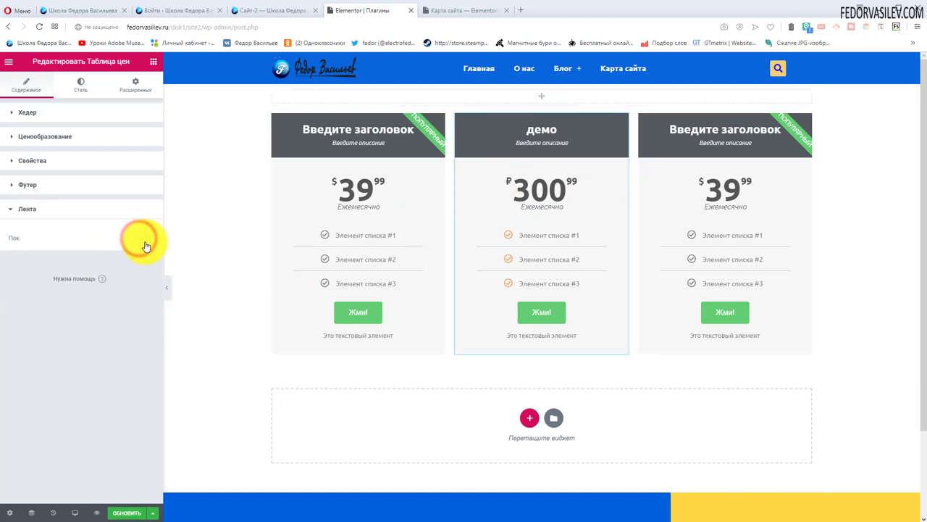
{"action": "left_click", "coordinate": [142, 239]}
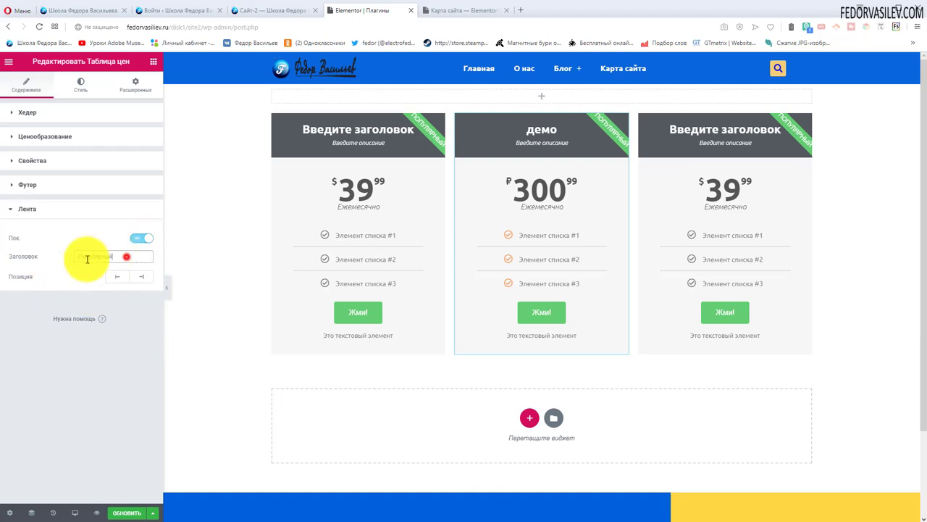
{"action": "left_click_drag", "start_coordinate": [87, 258], "coordinate": [34, 262]}
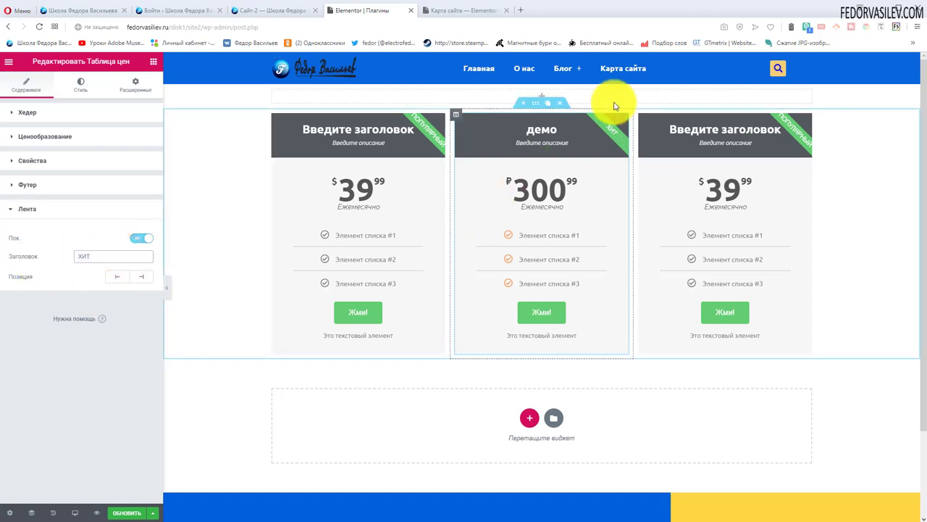
{"action": "left_click", "coordinate": [114, 277]}
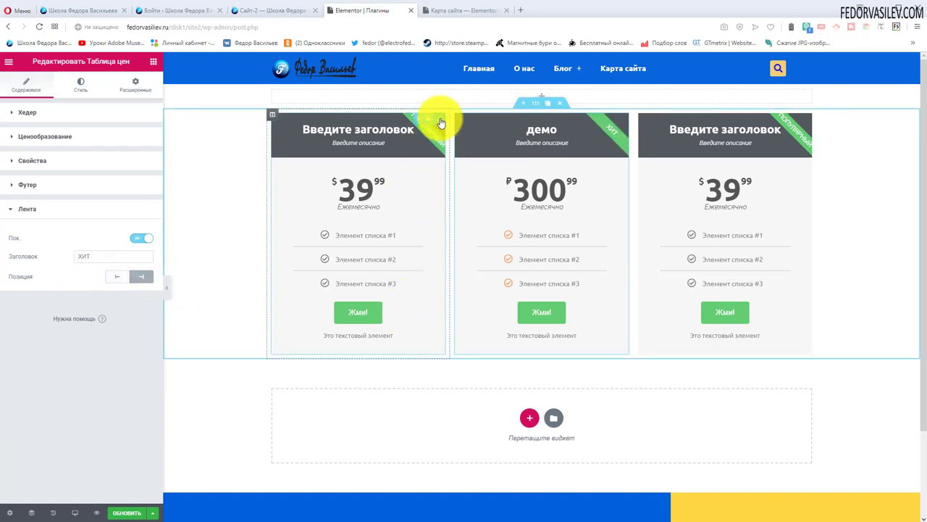
Turn off the ribbon (Лента) on the first and third price tables.
{"action": "left_click", "coordinate": [308, 148]}
{"action": "left_click", "coordinate": [93, 112]}
{"action": "left_click", "coordinate": [54, 275]}
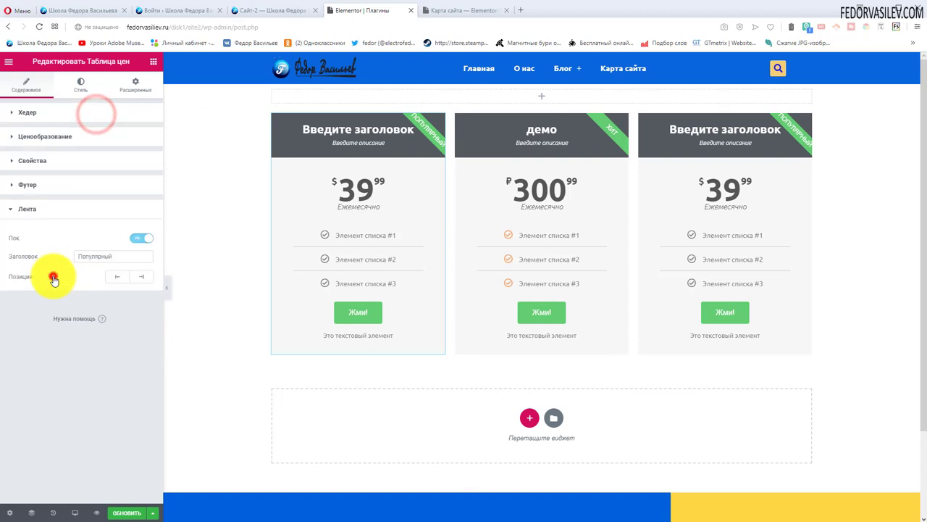
{"action": "left_click", "coordinate": [138, 237]}
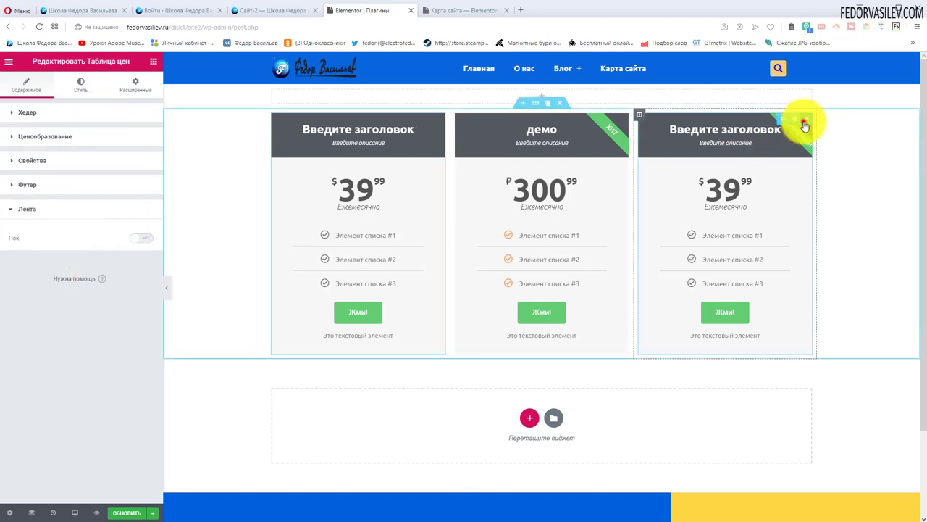
{"action": "left_click", "coordinate": [804, 126]}
{"action": "left_click", "coordinate": [57, 286]}
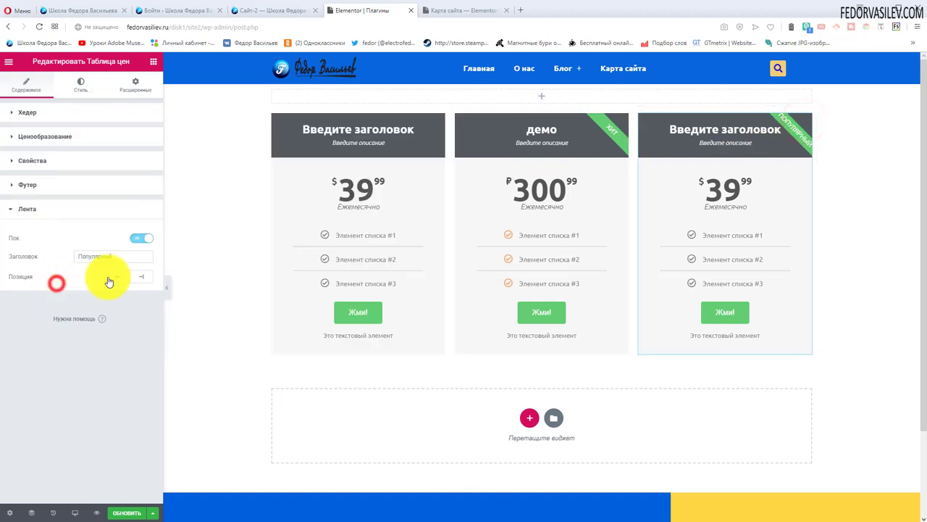
{"action": "left_click", "coordinate": [137, 239]}
Set the middle price table's header background colour to a dark teal-blue and view the title and subtitle style options.
{"action": "left_click", "coordinate": [550, 326]}
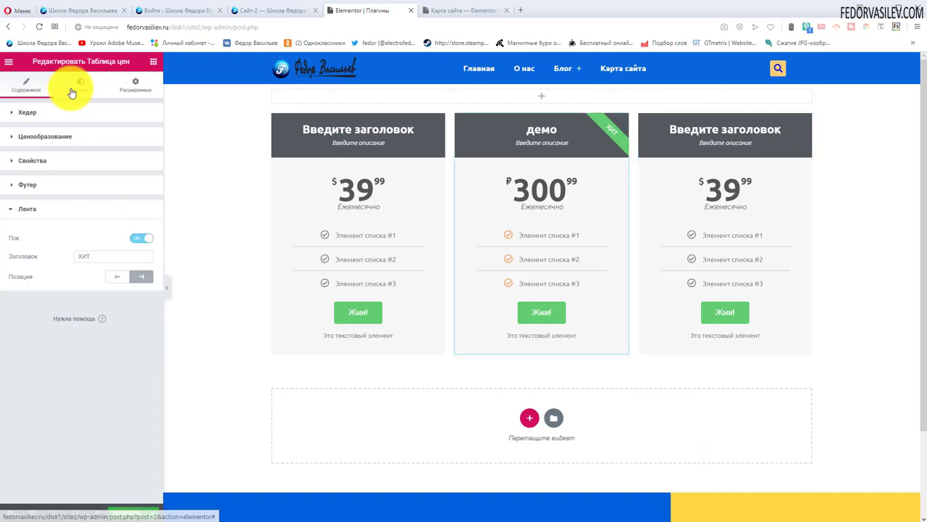
{"action": "left_click", "coordinate": [72, 93]}
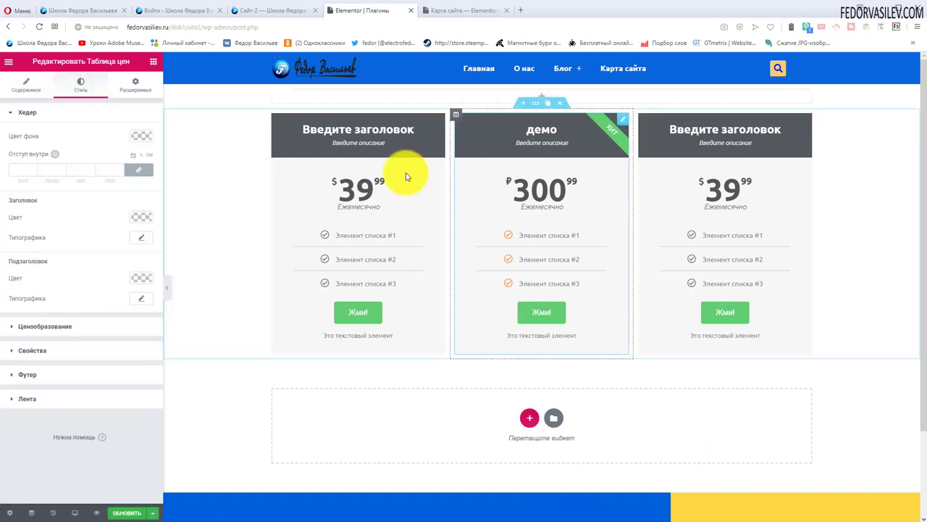
{"action": "left_click", "coordinate": [138, 135]}
{"action": "left_click", "coordinate": [82, 250]}
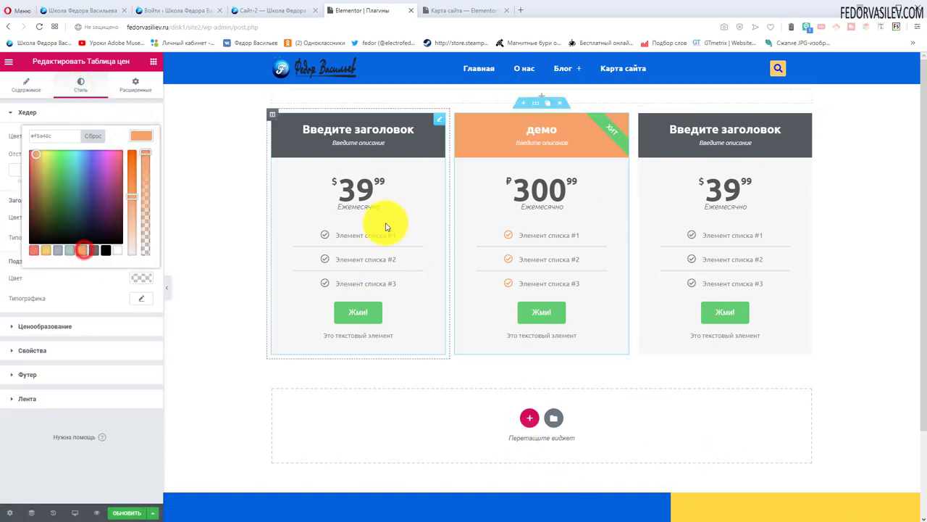
{"action": "left_click", "coordinate": [63, 205]}
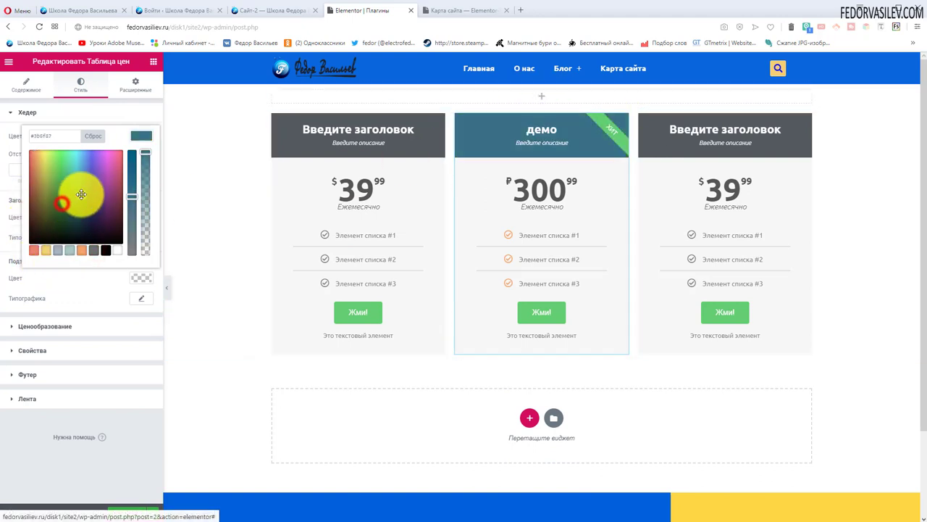
{"action": "left_click", "coordinate": [58, 114]}
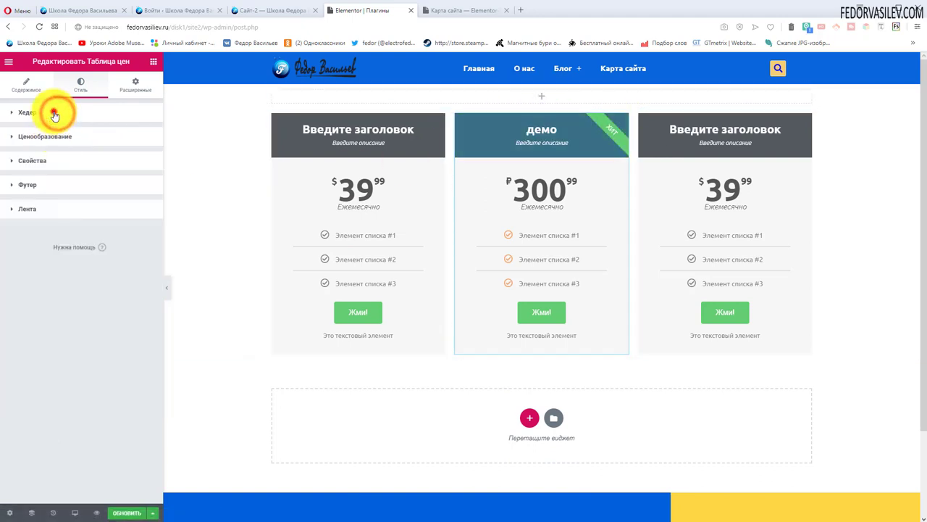
{"action": "left_click", "coordinate": [54, 114]}
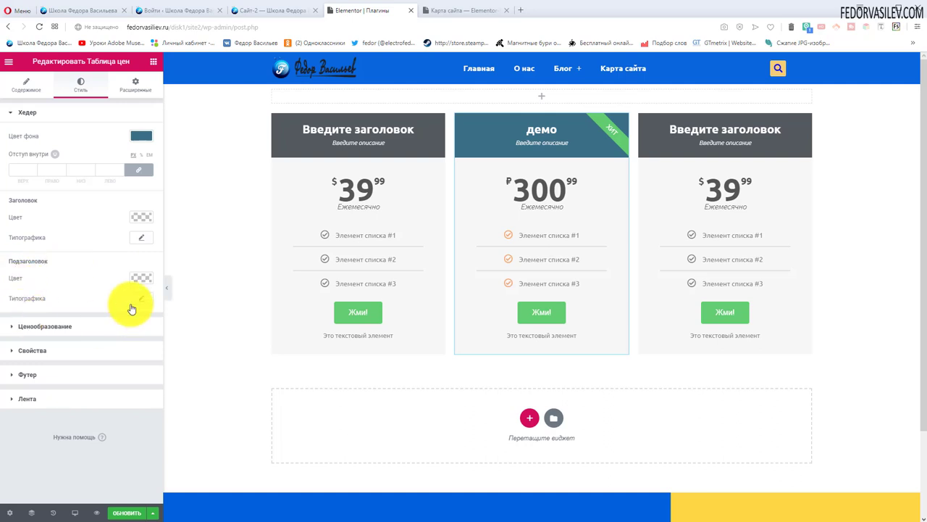
{"action": "left_click", "coordinate": [35, 115]}
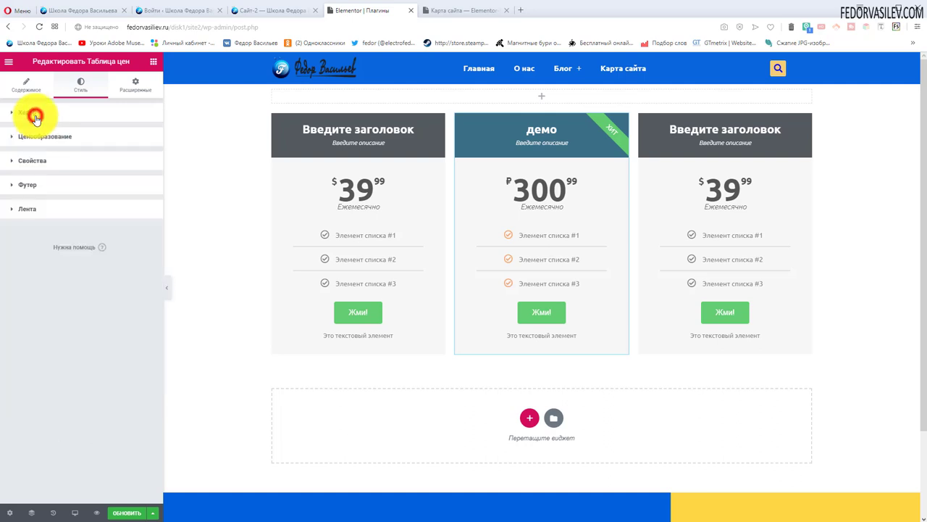
Try an orange #f5a46c background on the middle table's pricing section and reset it.
{"action": "left_click", "coordinate": [52, 143]}
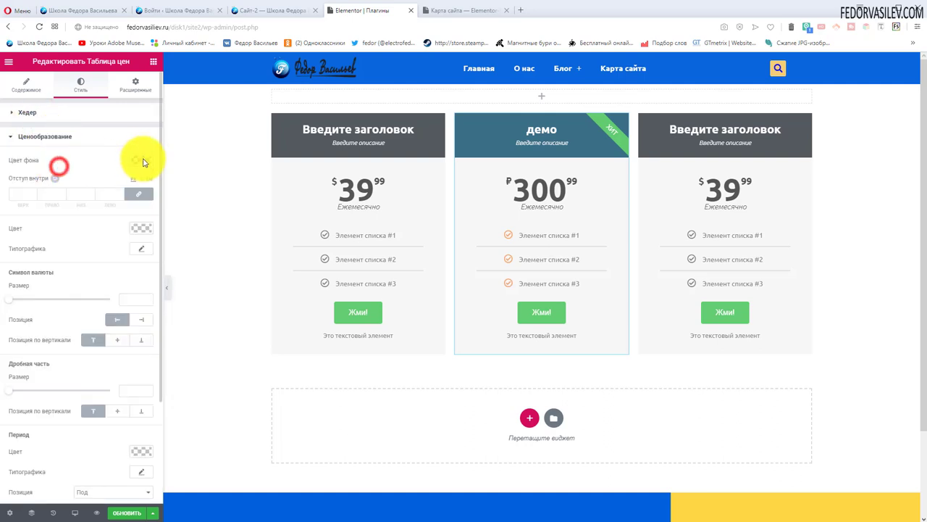
{"action": "left_click", "coordinate": [141, 160]}
{"action": "left_click", "coordinate": [83, 273]}
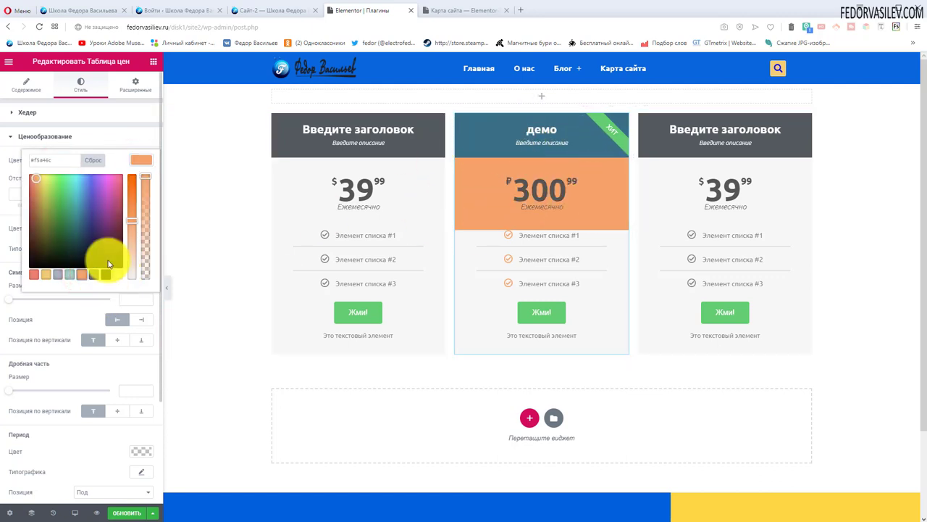
{"action": "left_click", "coordinate": [92, 159]}
Set the price text colour in the middle table to orange #f5a46c.
{"action": "left_click", "coordinate": [141, 228]}
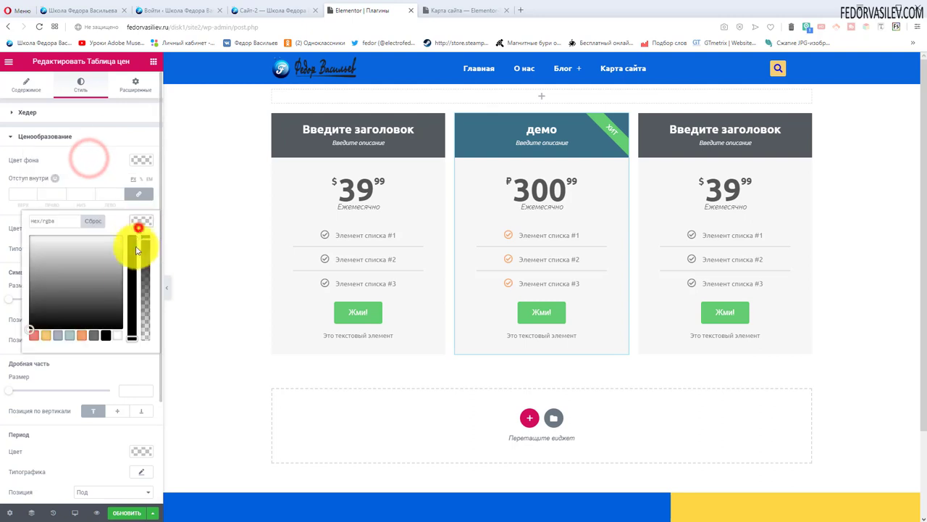
{"action": "left_click", "coordinate": [83, 336]}
{"action": "left_click", "coordinate": [11, 226]}
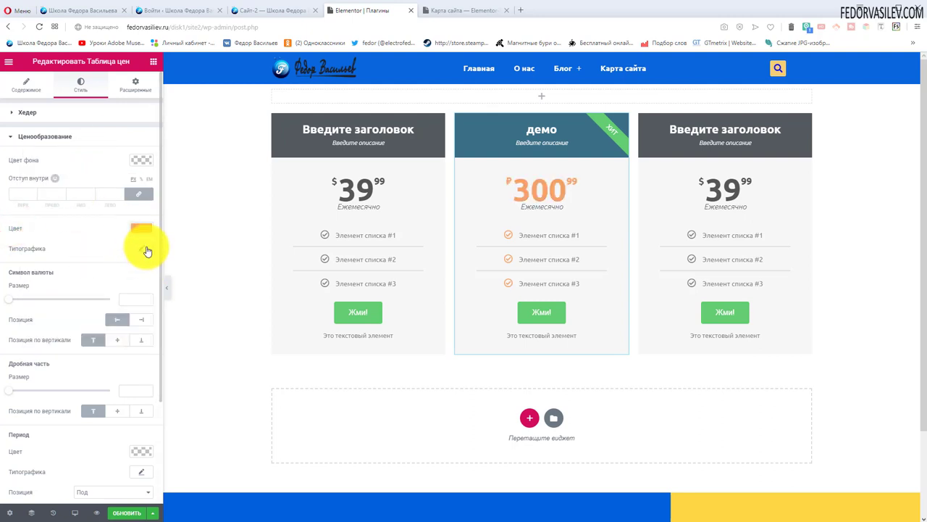
Set the currency symbol to size 48, after the price and bottom-aligned, and the fractional part to size 41, top-aligned.
{"action": "left_click_drag", "start_coordinate": [29, 308], "coordinate": [69, 314]}
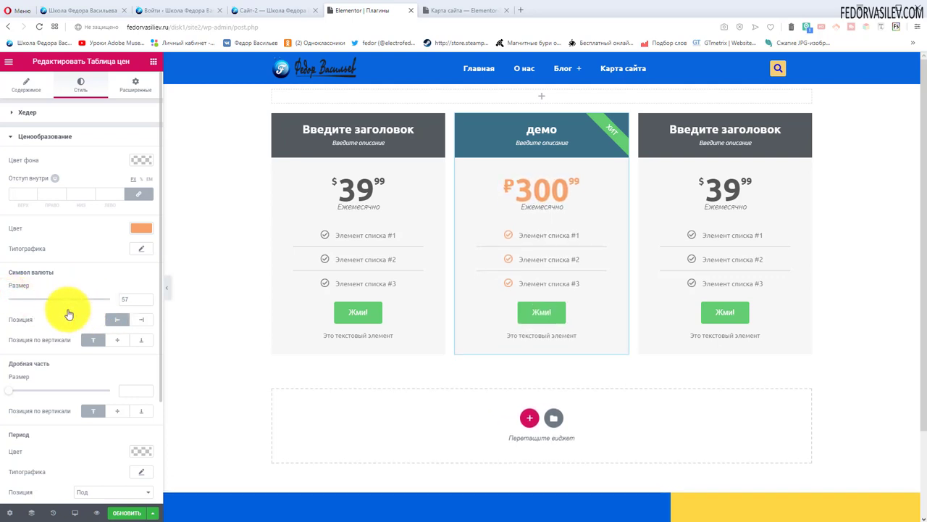
{"action": "left_click", "coordinate": [141, 318]}
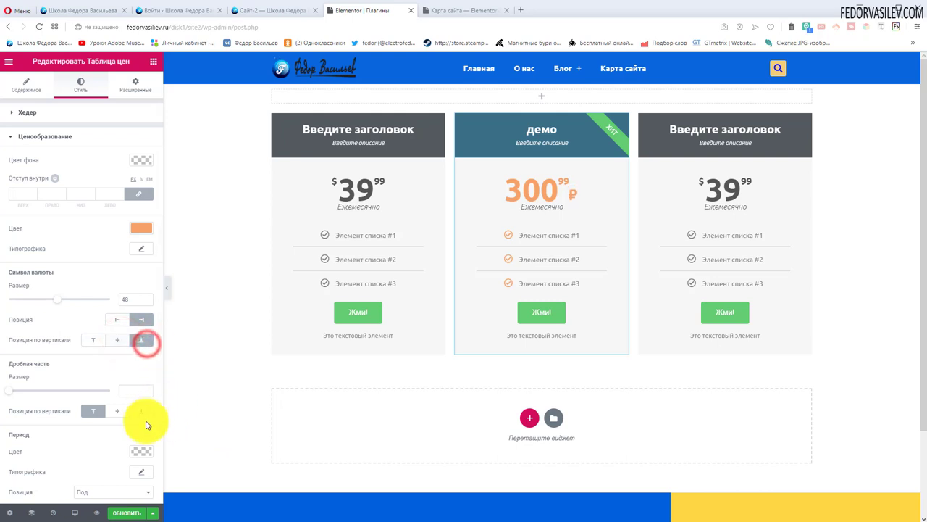
{"action": "scroll", "coordinate": [109, 377], "scroll_direction": "down", "scroll_amount": 3}
{"action": "left_click_drag", "start_coordinate": [13, 258], "coordinate": [53, 270]}
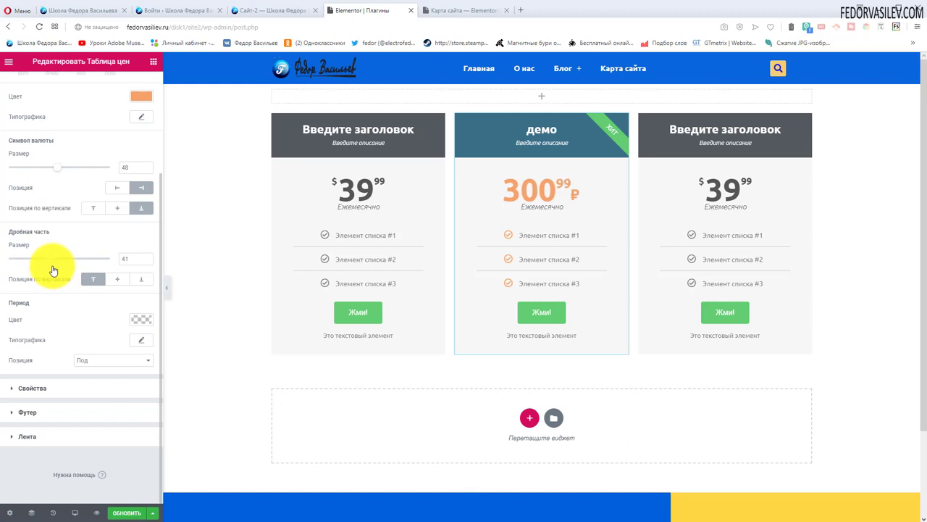
{"action": "left_click", "coordinate": [142, 280]}
{"action": "left_click", "coordinate": [97, 279]}
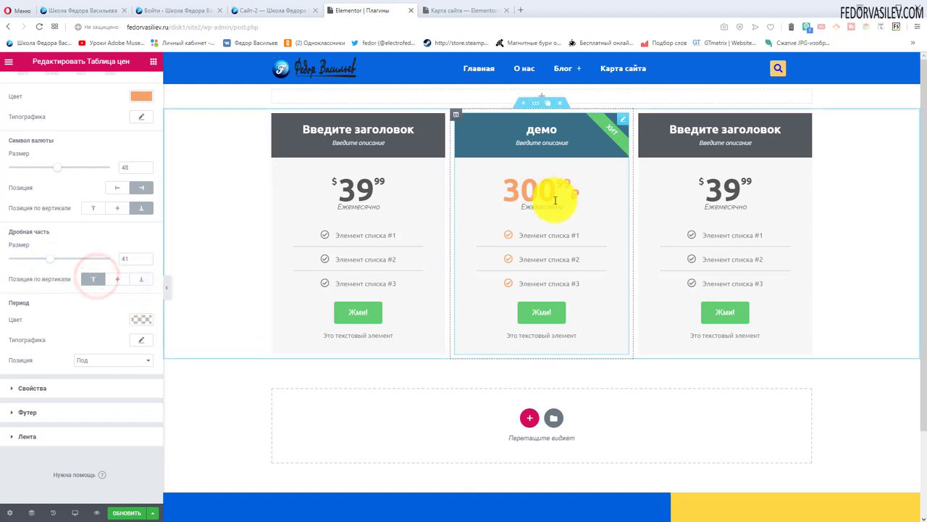
Colour the middle table's period text black and, after trying it above the price, keep its position below (Под).
{"action": "left_click", "coordinate": [140, 320]}
{"action": "left_click", "coordinate": [82, 434]}
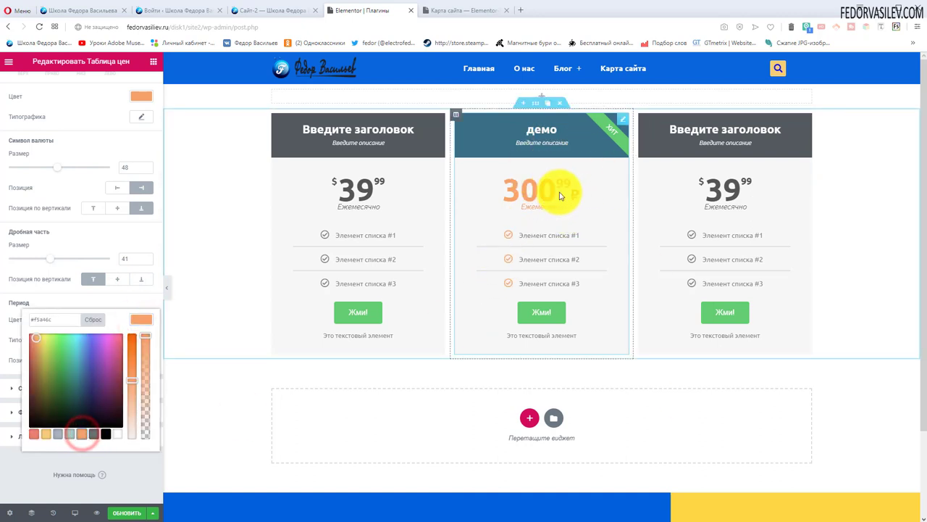
{"action": "left_click", "coordinate": [45, 297]}
{"action": "left_click", "coordinate": [138, 320]}
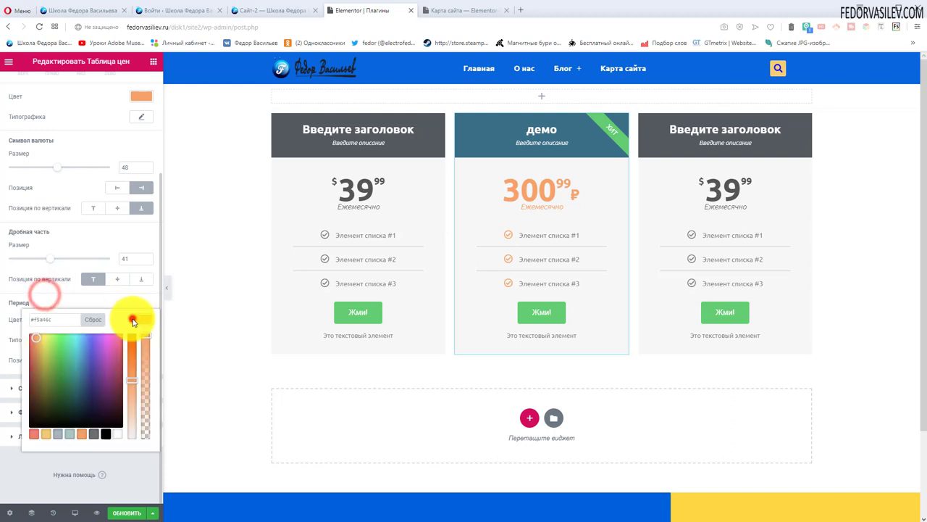
{"action": "left_click", "coordinate": [106, 434]}
{"action": "left_click", "coordinate": [15, 304]}
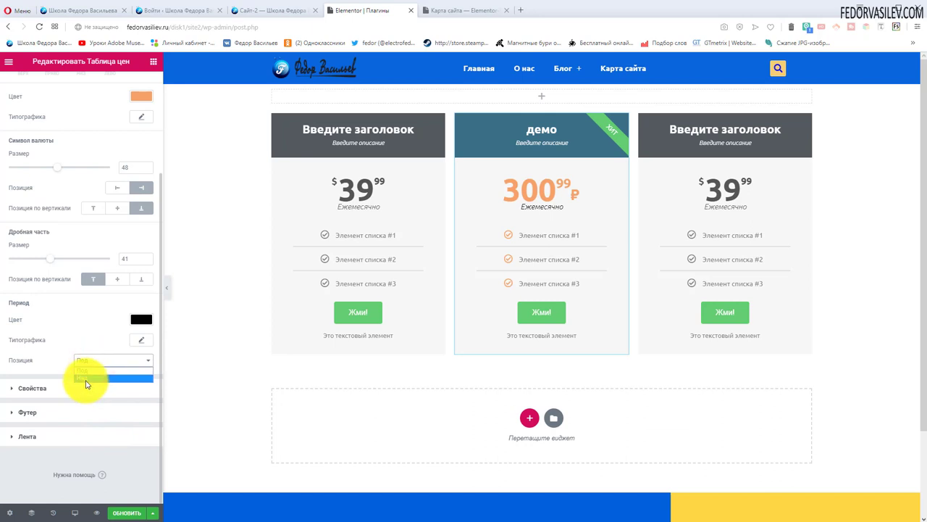
{"action": "left_click", "coordinate": [86, 379]}
{"action": "left_click", "coordinate": [92, 371]}
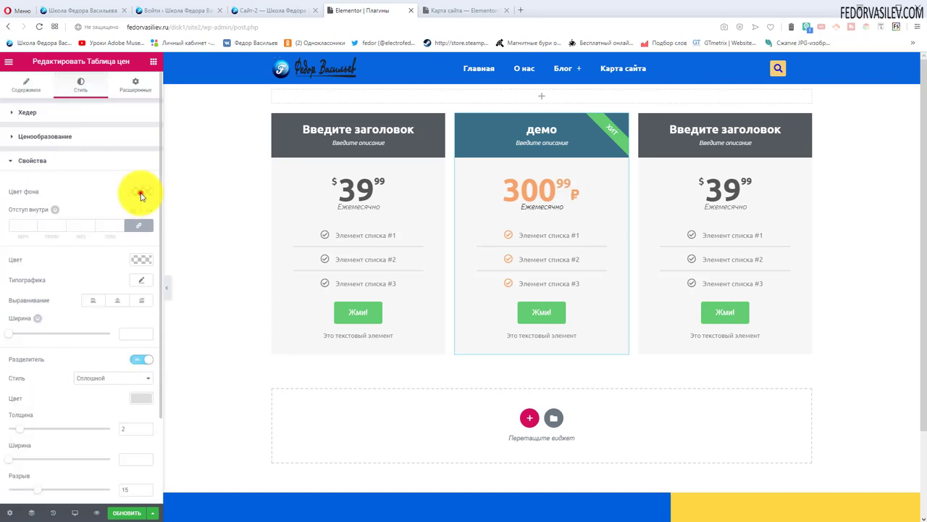
Try an orange #f5a46c background on the middle table's feature list (Свойства) and reset it.
{"action": "left_click", "coordinate": [140, 189]}
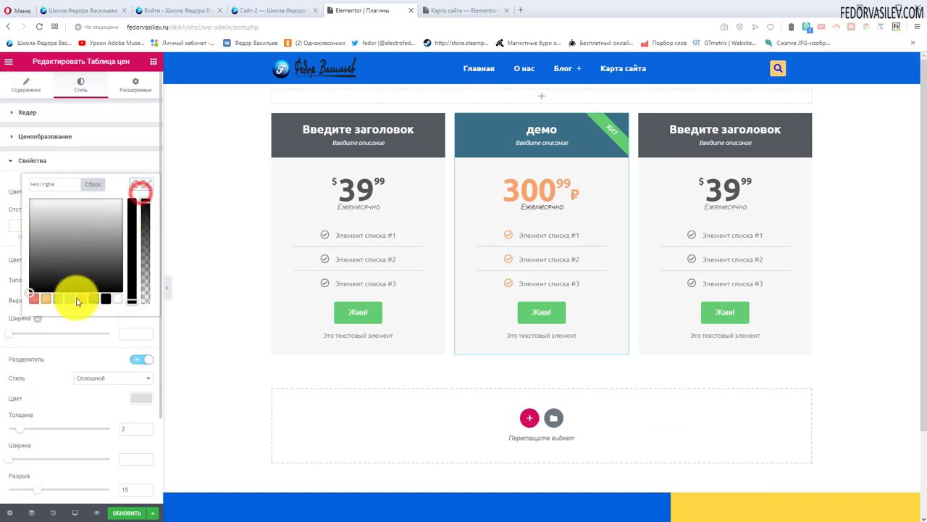
{"action": "left_click", "coordinate": [85, 299]}
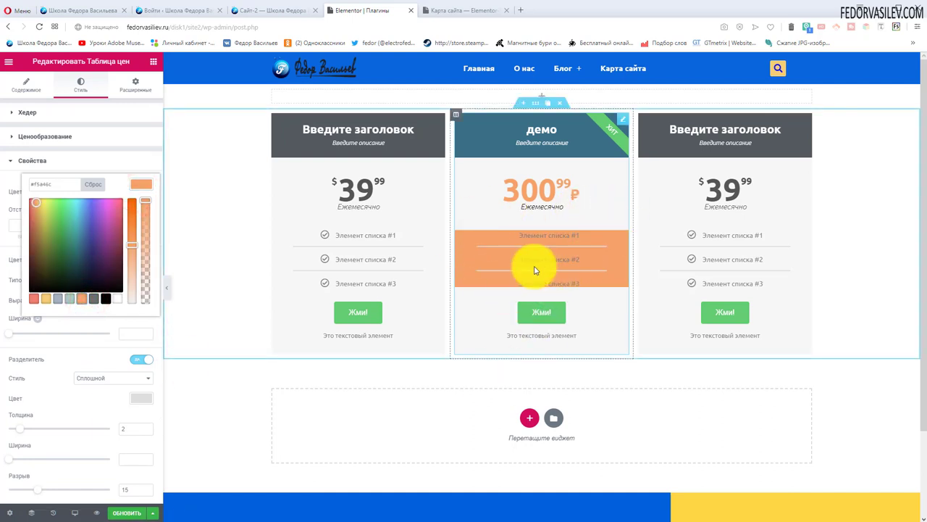
{"action": "left_click", "coordinate": [96, 187]}
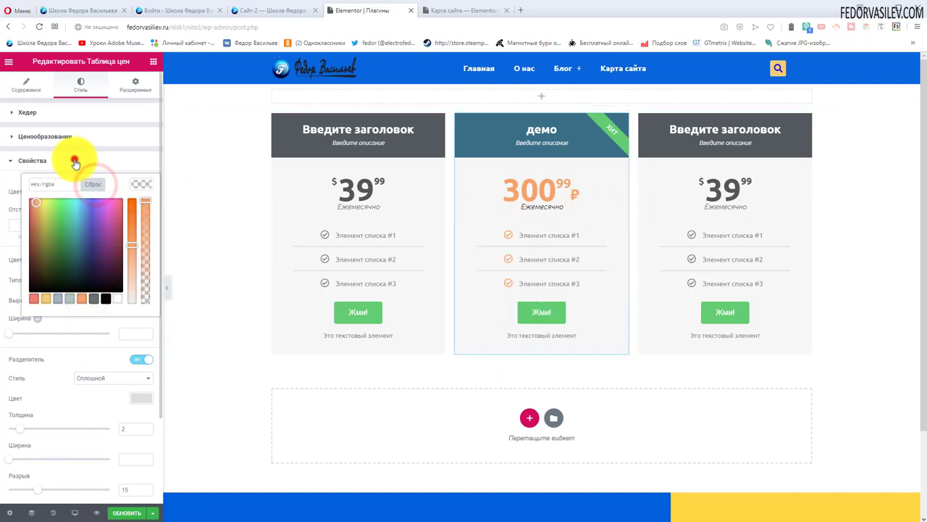
{"action": "left_click", "coordinate": [74, 160]}
{"action": "scroll", "coordinate": [86, 239], "scroll_direction": "down", "scroll_amount": 1}
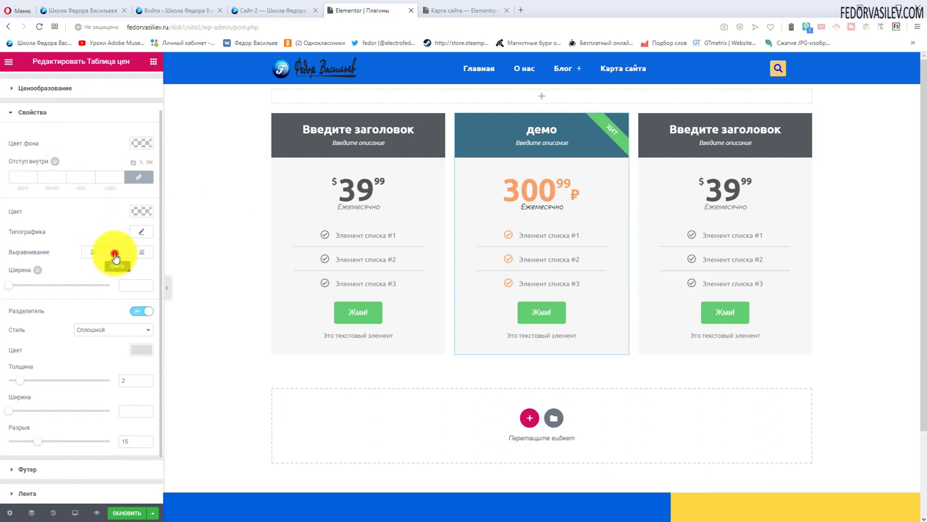
Try right and left alignment for the middle table's feature list, return it to centre, and switch its divider off and on.
{"action": "left_click", "coordinate": [138, 253]}
{"action": "left_click", "coordinate": [90, 252]}
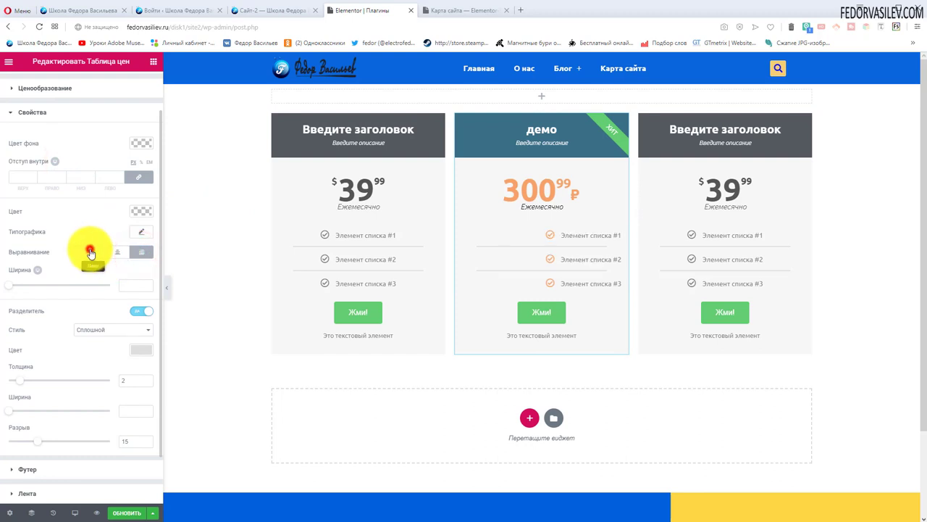
{"action": "left_click", "coordinate": [116, 252]}
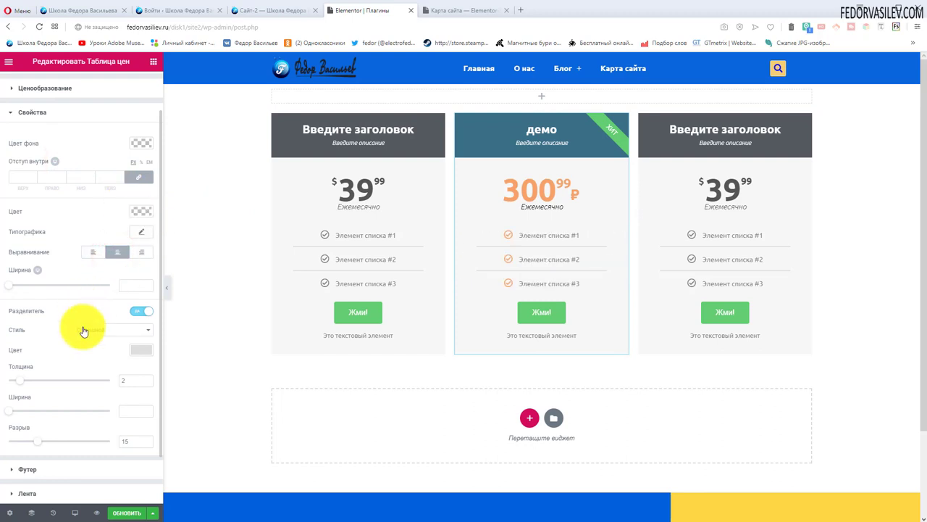
{"action": "left_click", "coordinate": [136, 313]}
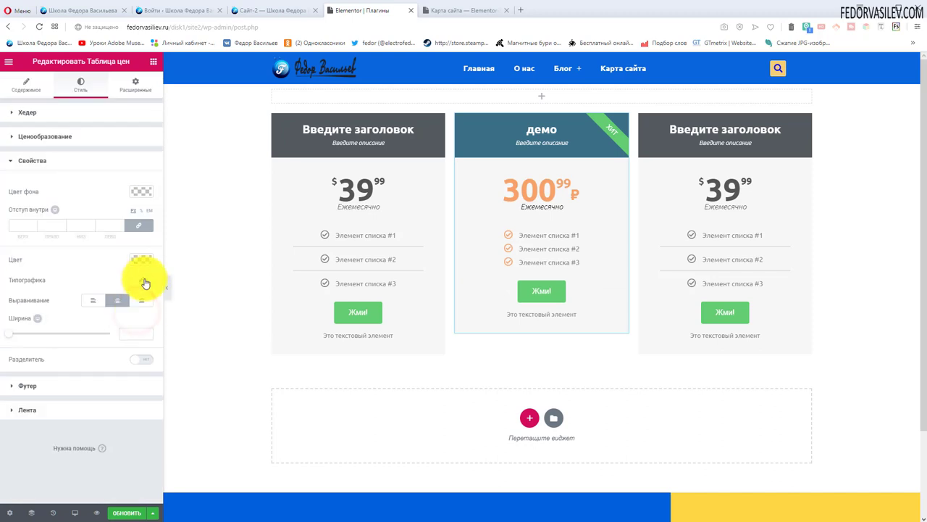
{"action": "left_click", "coordinate": [141, 359]}
Give the middle table's feature list dividers the double (Двойной) style and, after trying black, colour them dark grey.
{"action": "scroll", "coordinate": [108, 326], "scroll_direction": "down", "scroll_amount": 2}
{"action": "left_click", "coordinate": [99, 284]}
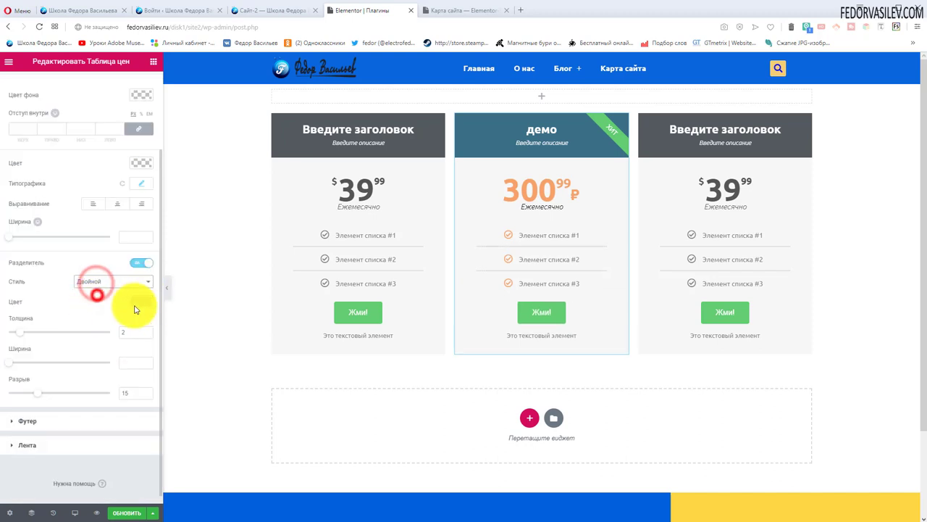
{"action": "left_click", "coordinate": [141, 302]}
{"action": "left_click", "coordinate": [106, 415]}
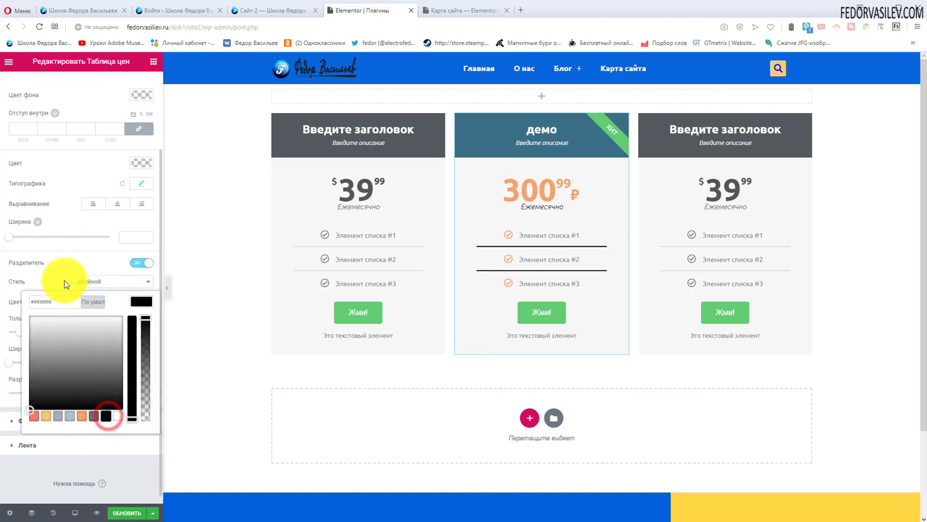
{"action": "left_click", "coordinate": [93, 416]}
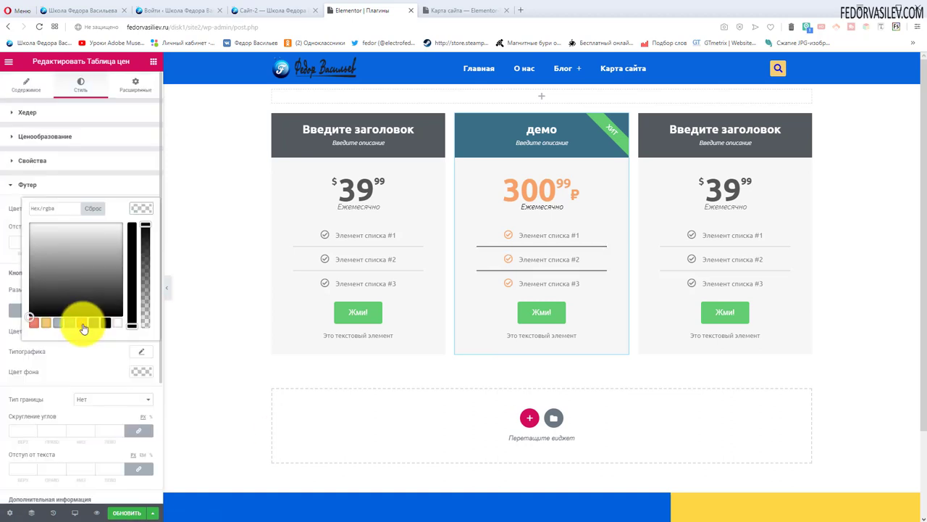
Try an orange #f5a46c background on the middle table's footer (Футер) and reset it.
{"action": "left_click", "coordinate": [82, 322]}
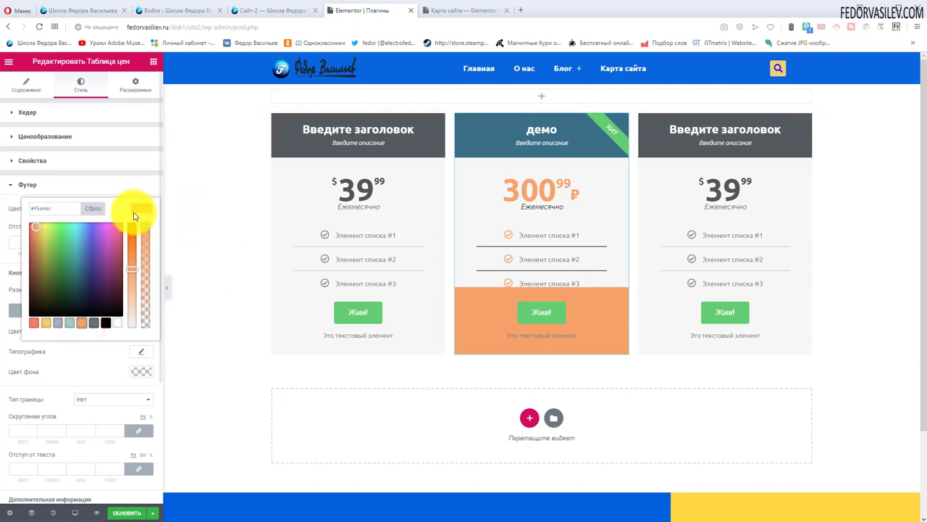
{"action": "left_click", "coordinate": [93, 208]}
{"action": "left_click", "coordinate": [41, 187]}
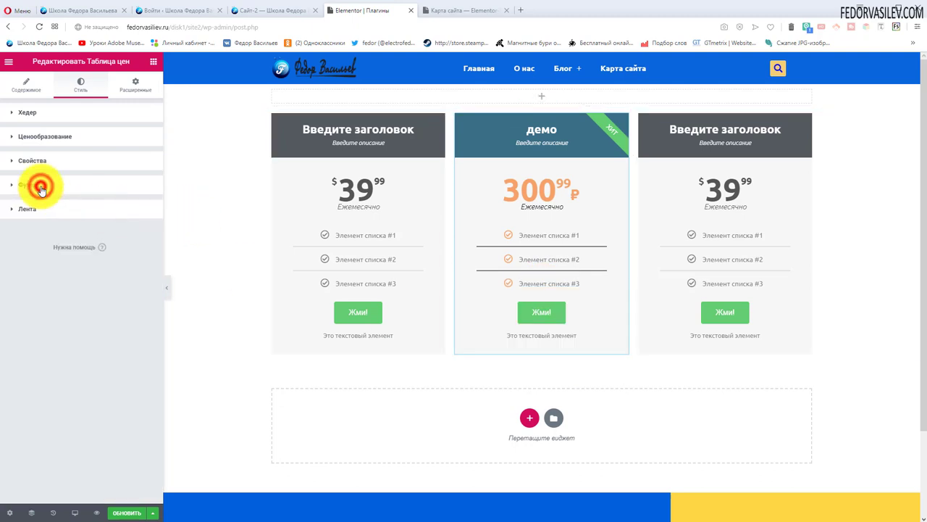
Keep the middle table's footer button at medium size (Средний) and, after trying orange, colour its text black.
{"action": "left_click", "coordinate": [40, 184]}
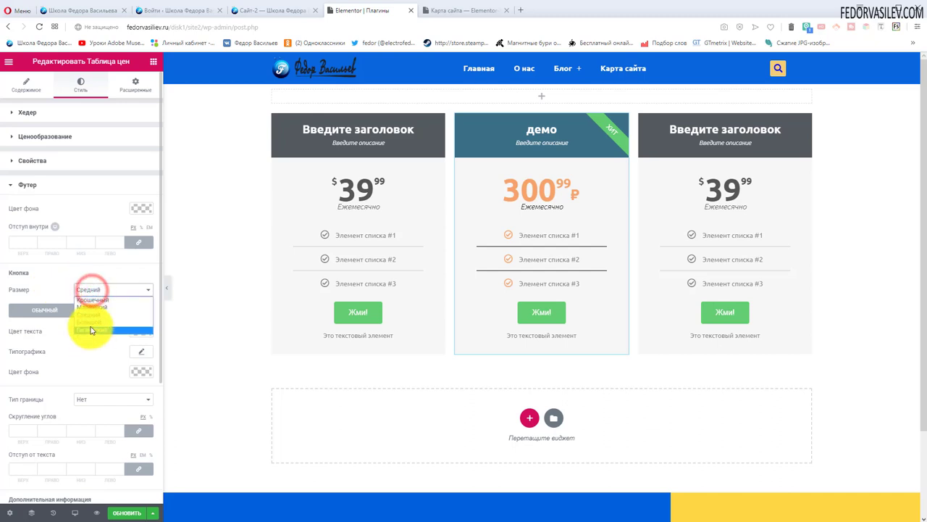
{"action": "left_click", "coordinate": [90, 321]}
{"action": "left_click", "coordinate": [92, 313]}
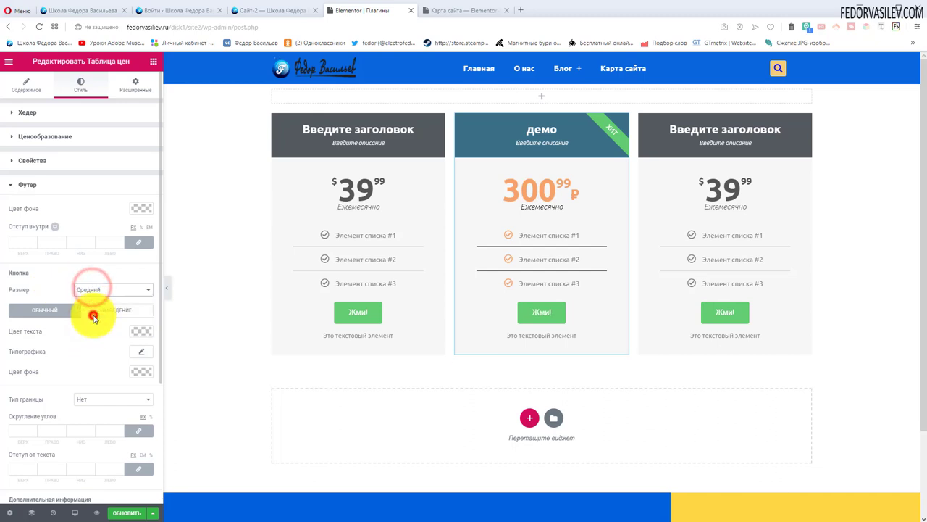
{"action": "left_click", "coordinate": [140, 331]}
{"action": "left_click", "coordinate": [82, 445]}
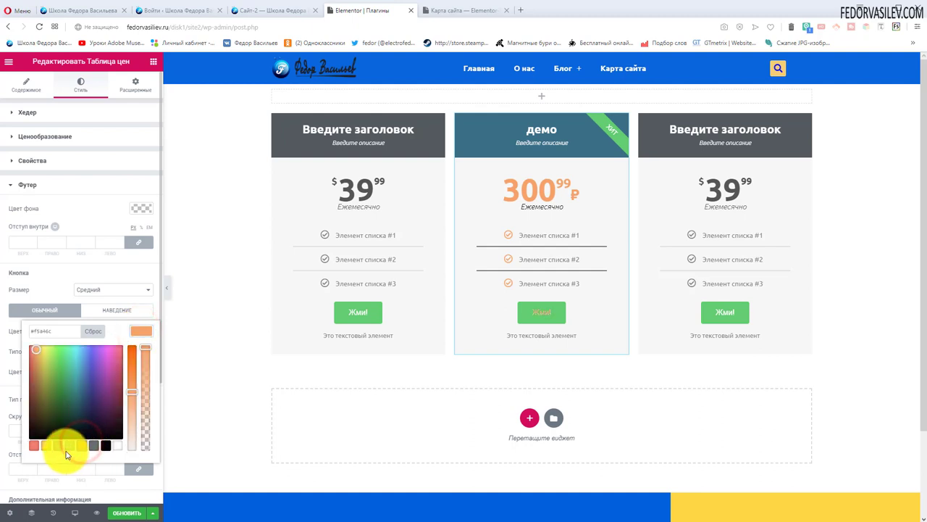
{"action": "left_click", "coordinate": [105, 445]}
{"action": "left_click", "coordinate": [15, 334]}
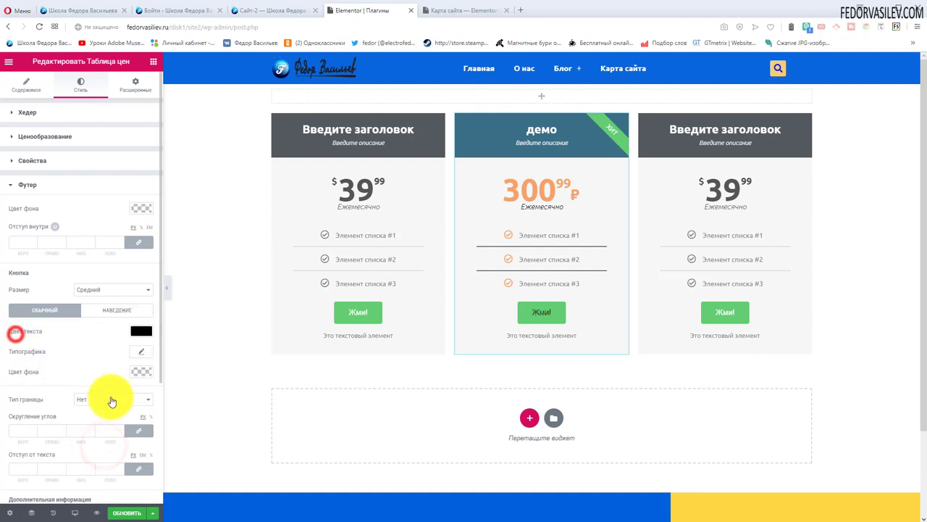
Set the normal-state background colour of the middle table's footer button to orange #f5a46c.
{"action": "left_click", "coordinate": [141, 371]}
{"action": "left_click", "coordinate": [81, 485]}
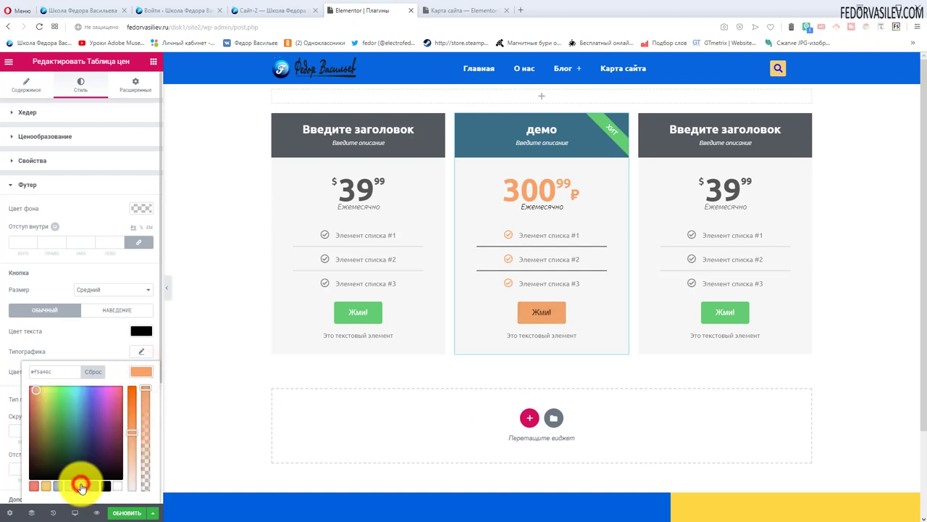
{"action": "left_click", "coordinate": [23, 340]}
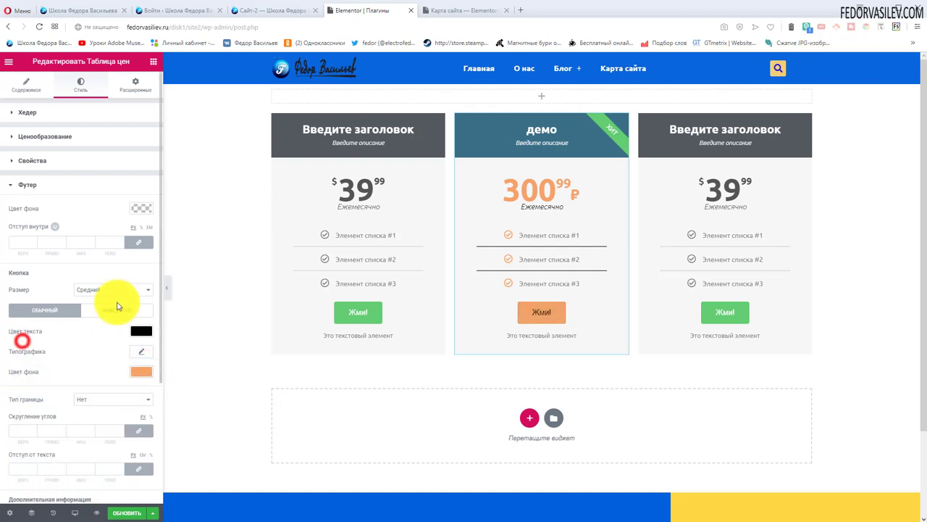
{"action": "left_click", "coordinate": [114, 310]}
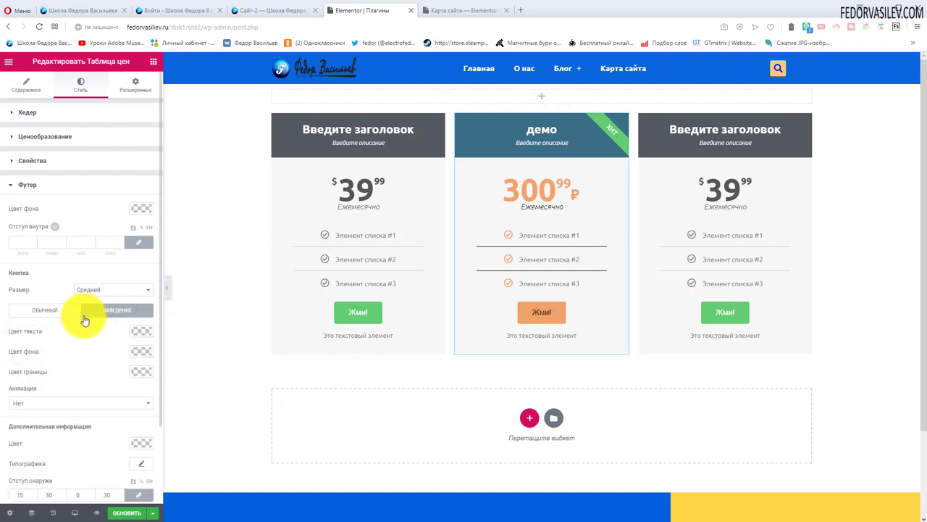
{"action": "left_click", "coordinate": [43, 312]}
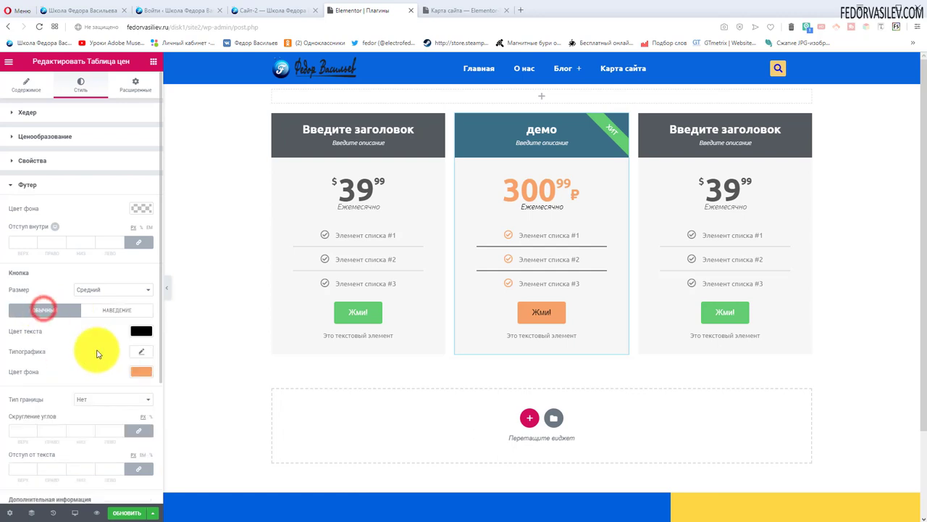
{"action": "scroll", "coordinate": [91, 347], "scroll_direction": "down", "scroll_amount": 1}
{"action": "scroll", "coordinate": [46, 300], "scroll_direction": "down", "scroll_amount": 1}
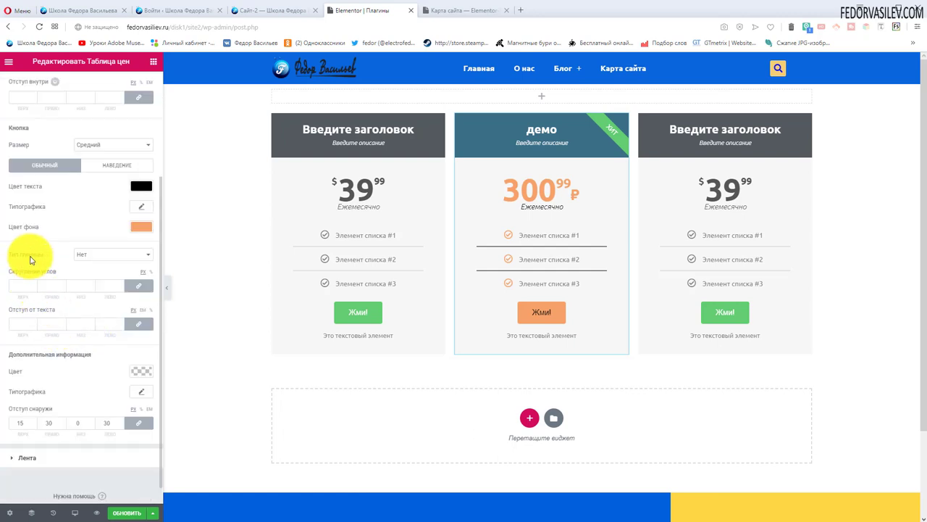
{"action": "scroll", "coordinate": [68, 352], "scroll_direction": "down", "scroll_amount": 1}
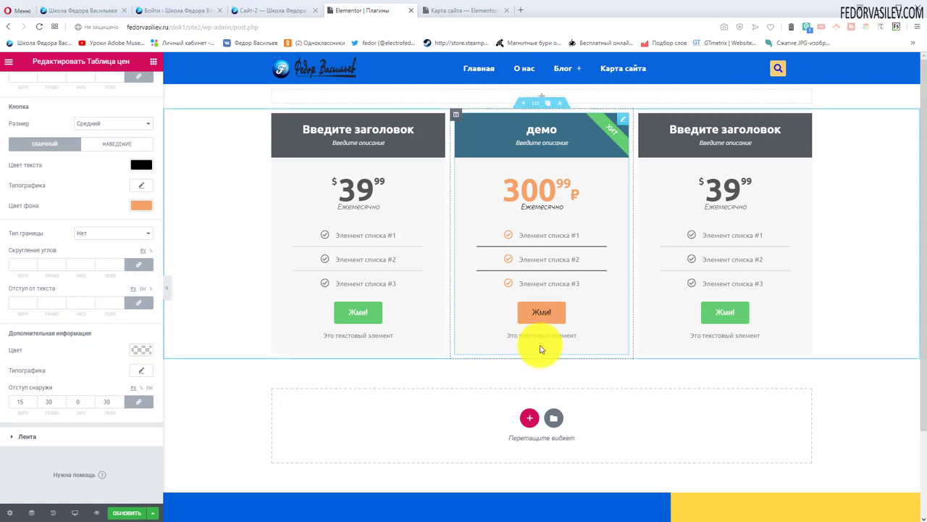
Set the background colour of the middle table's ribbon (Лента) to pale teal #aac9c3.
{"action": "left_click", "coordinate": [45, 445]}
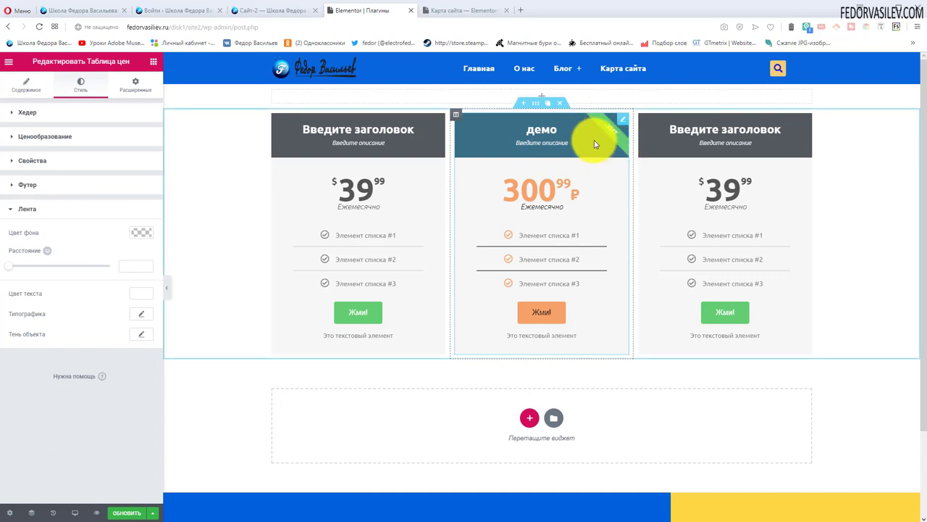
{"action": "left_click", "coordinate": [137, 234]}
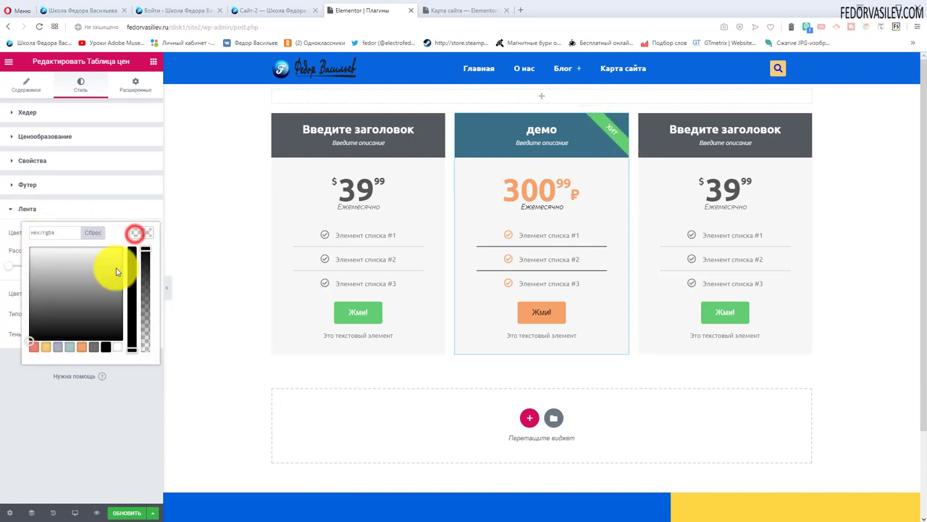
{"action": "left_click", "coordinate": [74, 349]}
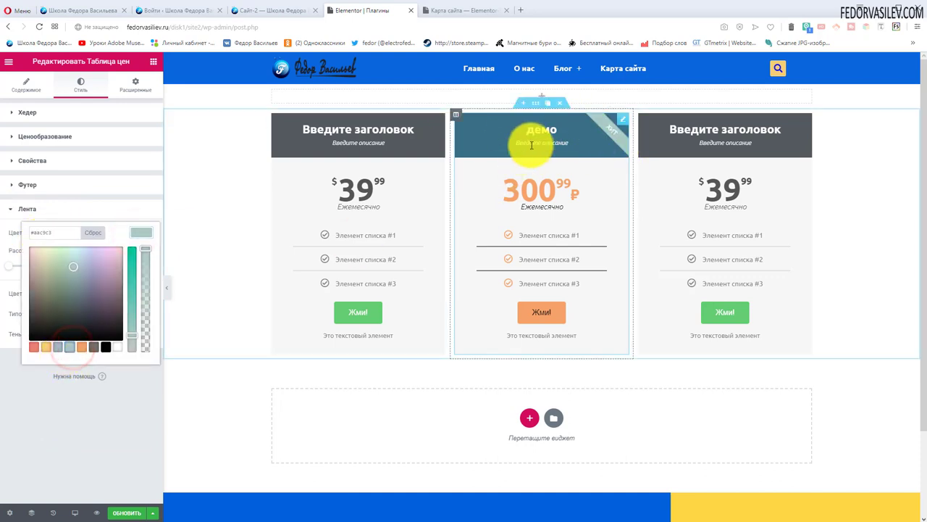
{"action": "left_click", "coordinate": [80, 209]}
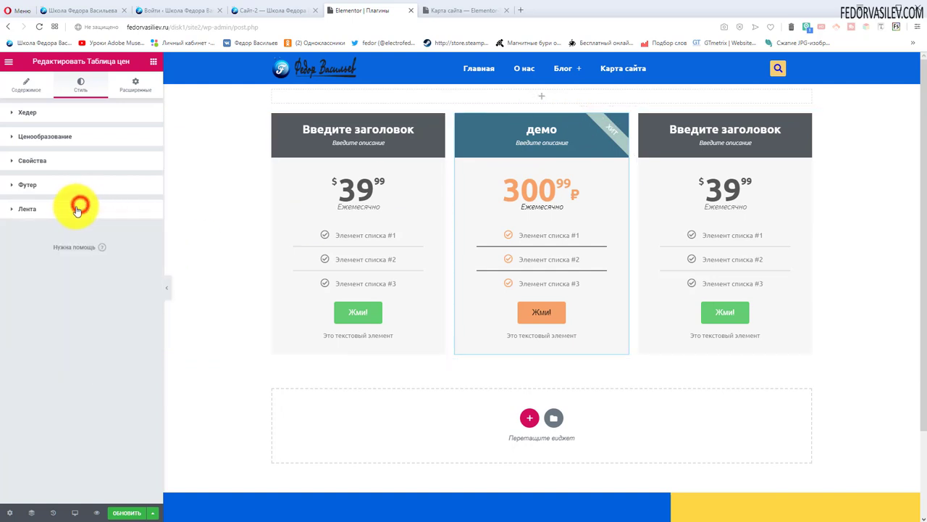
Set the distance (Расстояние) of the middle table's ribbon to 50.
{"action": "left_click", "coordinate": [75, 208]}
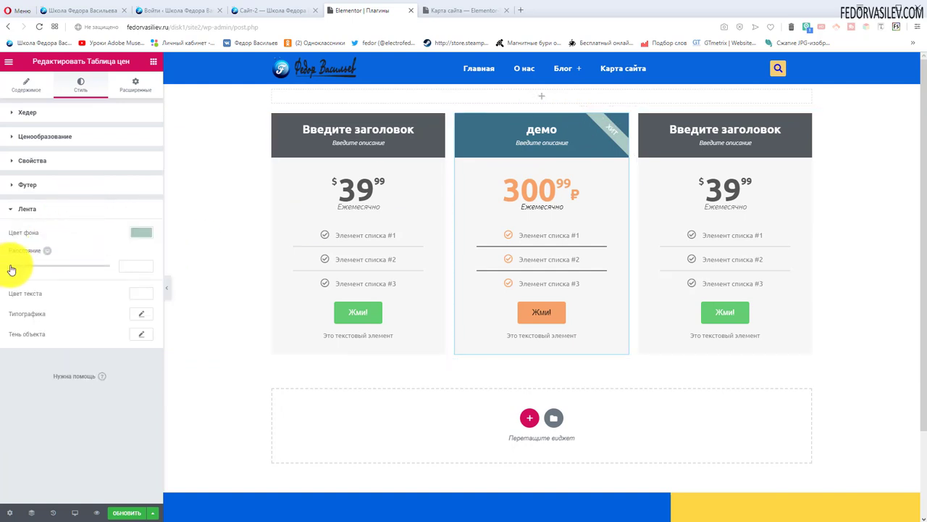
{"action": "left_click_drag", "start_coordinate": [25, 269], "coordinate": [260, 295]}
{"action": "left_click", "coordinate": [136, 269]}
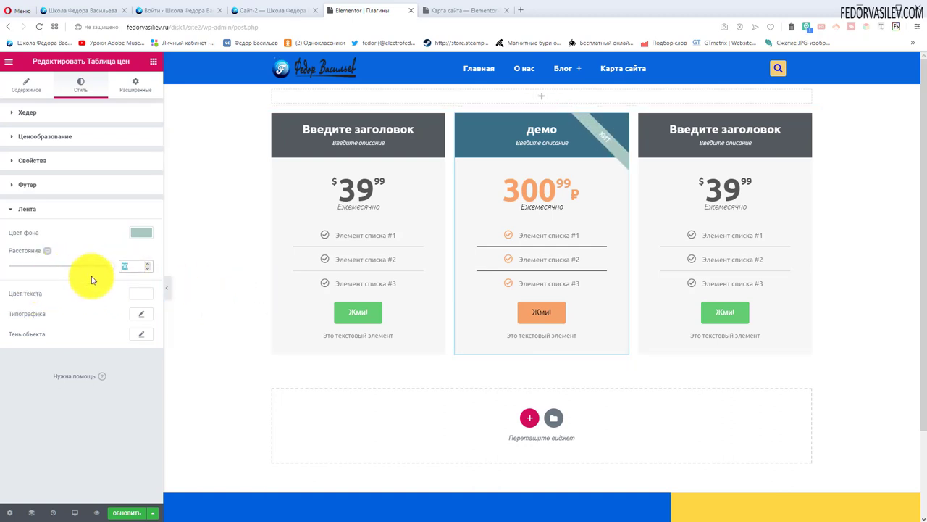
Colour the ribbon text black after trying red #f27f6f, and give the ribbon an outer shadow with a blur of 10.
{"action": "left_click", "coordinate": [142, 294]}
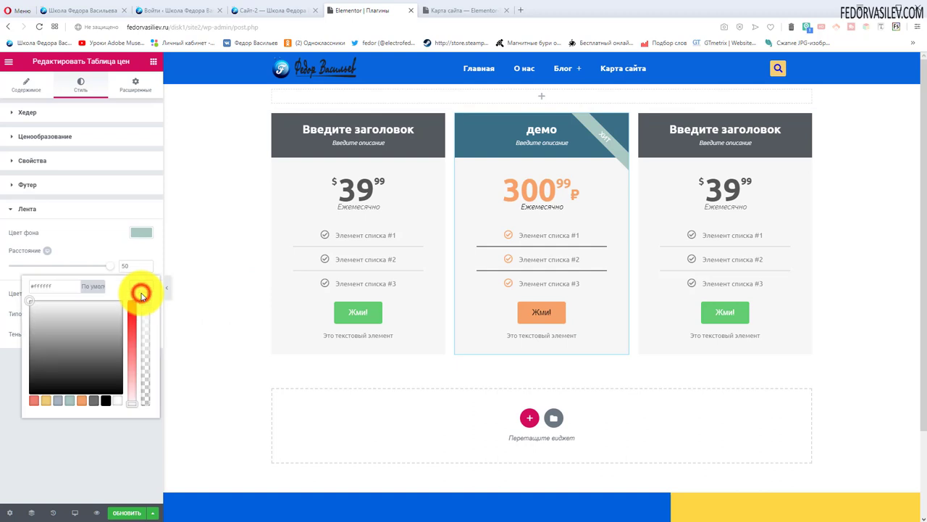
{"action": "left_click", "coordinate": [34, 401]}
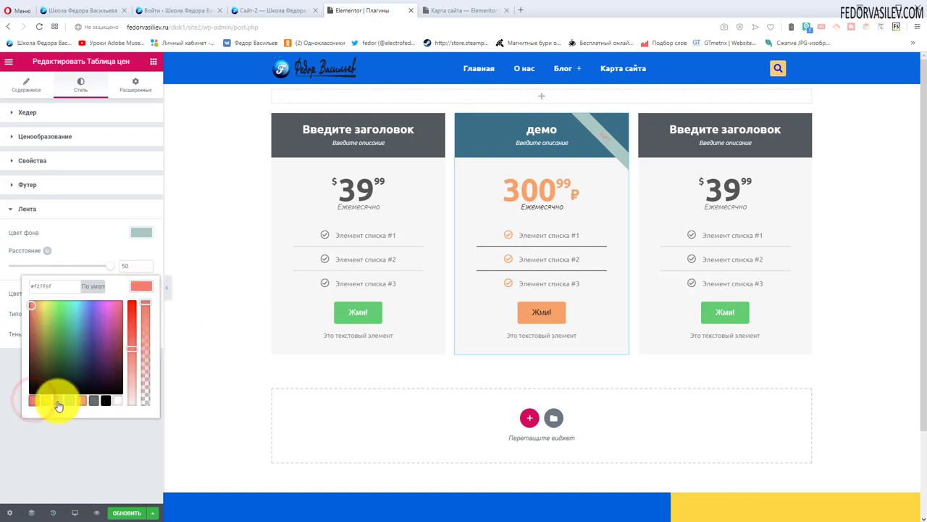
{"action": "left_click", "coordinate": [105, 401]}
{"action": "left_click", "coordinate": [141, 335]}
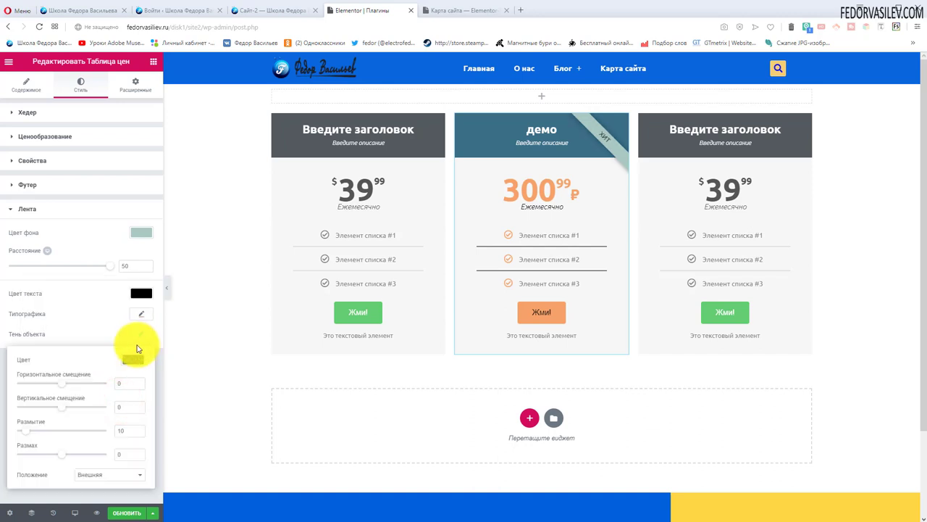
{"action": "left_click", "coordinate": [63, 334]}
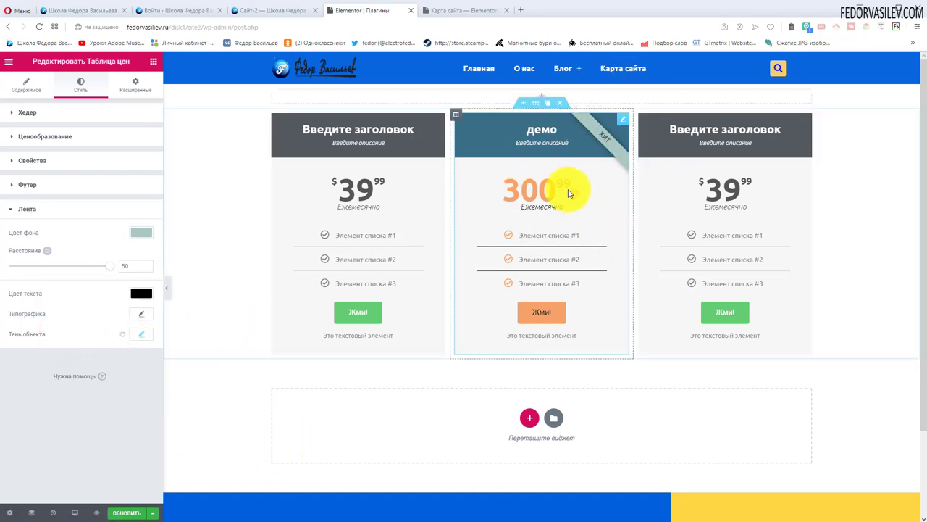
Unlink the outer margins (Отступ снаружи) of the first table's column and set its top margin to 30 px.
{"action": "left_click", "coordinate": [503, 93]}
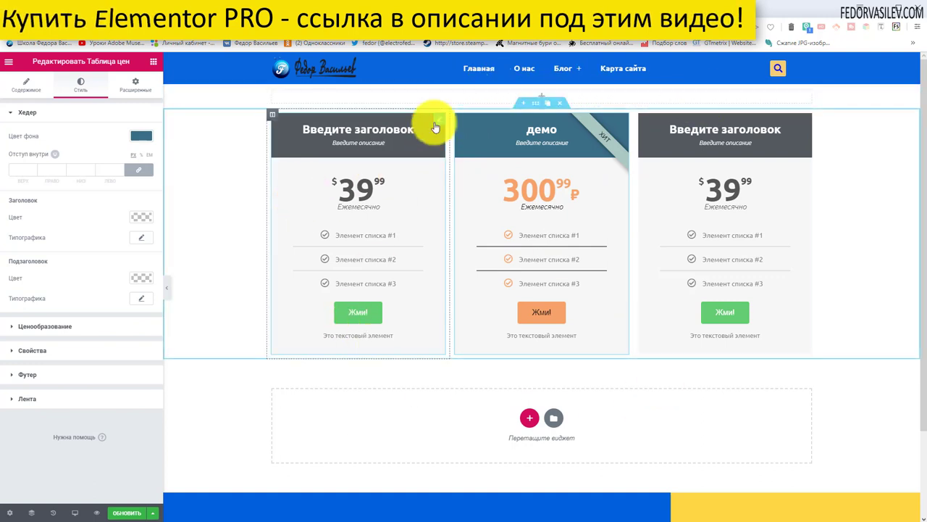
{"action": "left_click", "coordinate": [273, 115]}
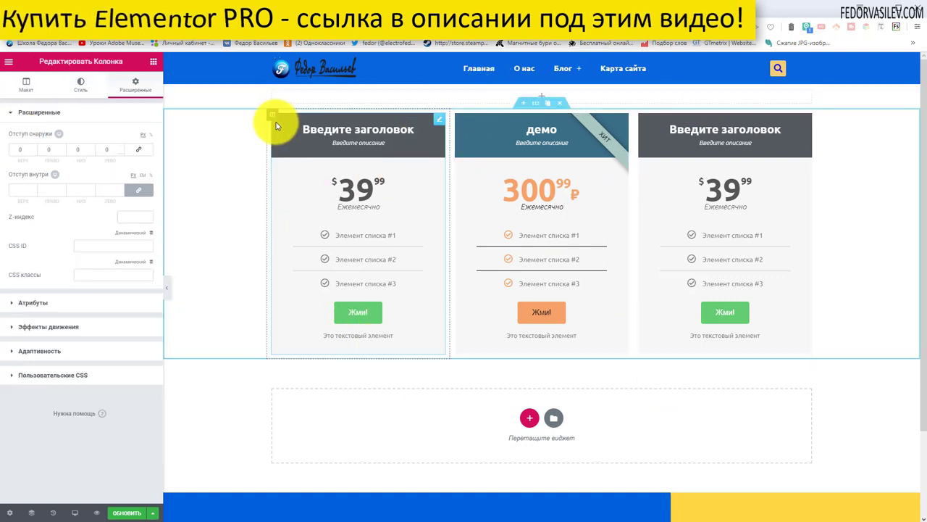
{"action": "left_click", "coordinate": [139, 151]}
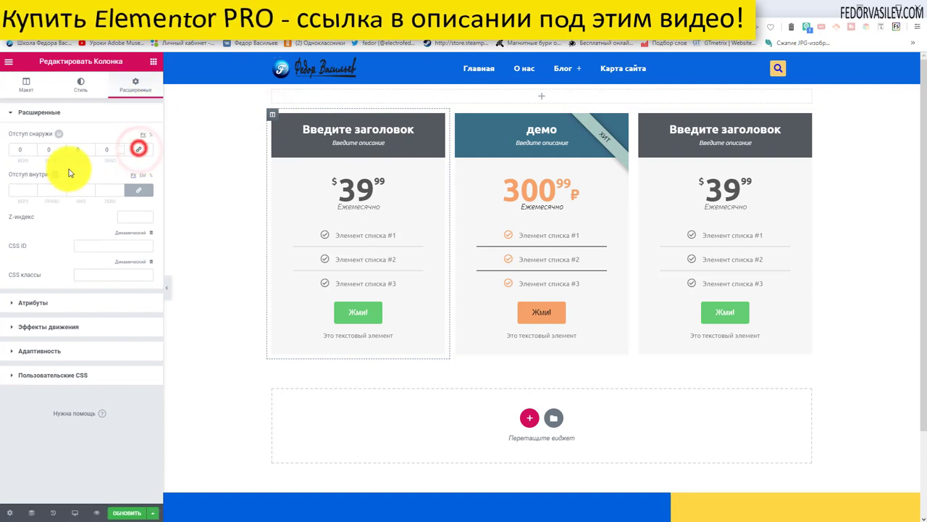
{"action": "left_click", "coordinate": [17, 148]}
{"action": "type", "text": "30"}
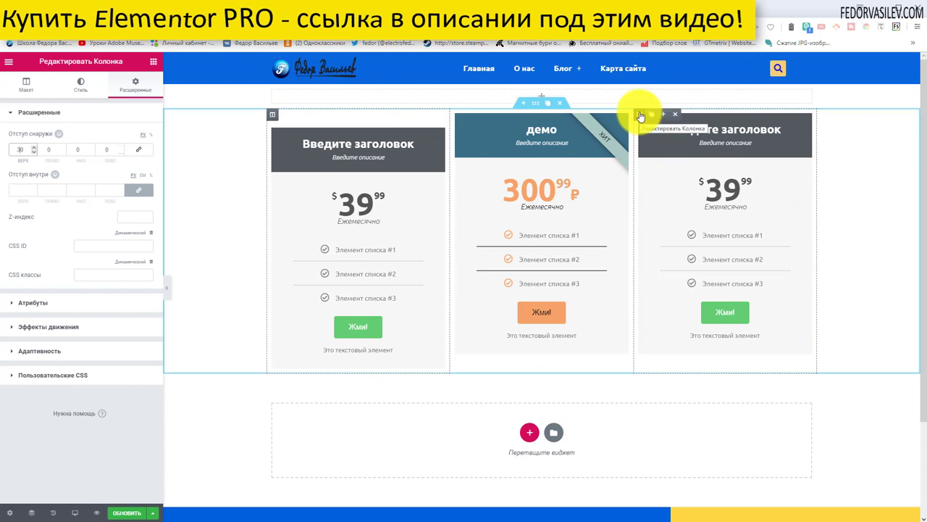
Unlink the outer margins of the third table's column and set its top margin to 30 px.
{"action": "left_click", "coordinate": [640, 116]}
{"action": "left_click", "coordinate": [138, 86]}
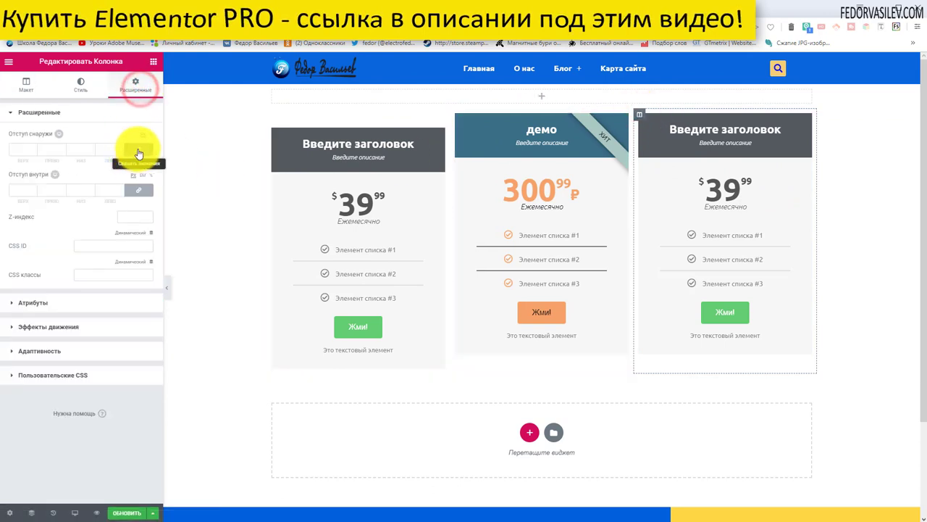
{"action": "left_click", "coordinate": [139, 151]}
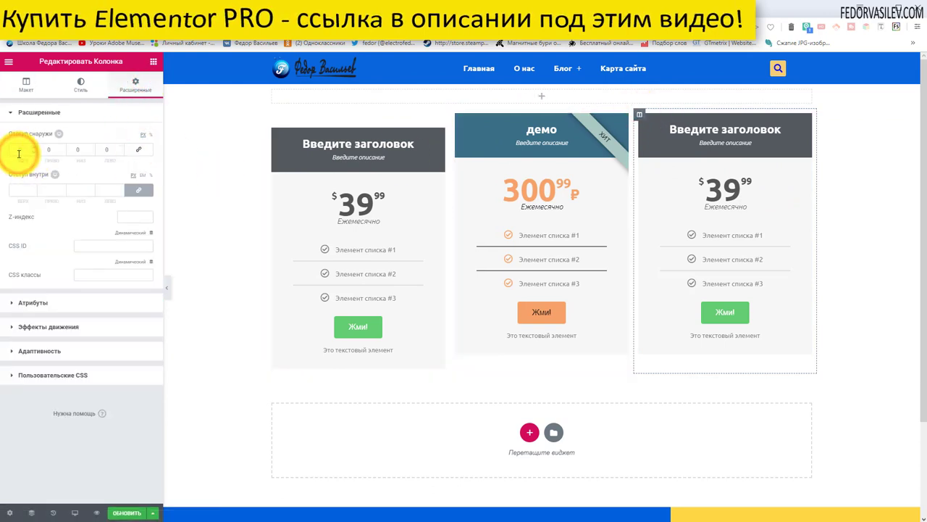
{"action": "left_click", "coordinate": [19, 151]}
{"action": "type", "text": "20"}
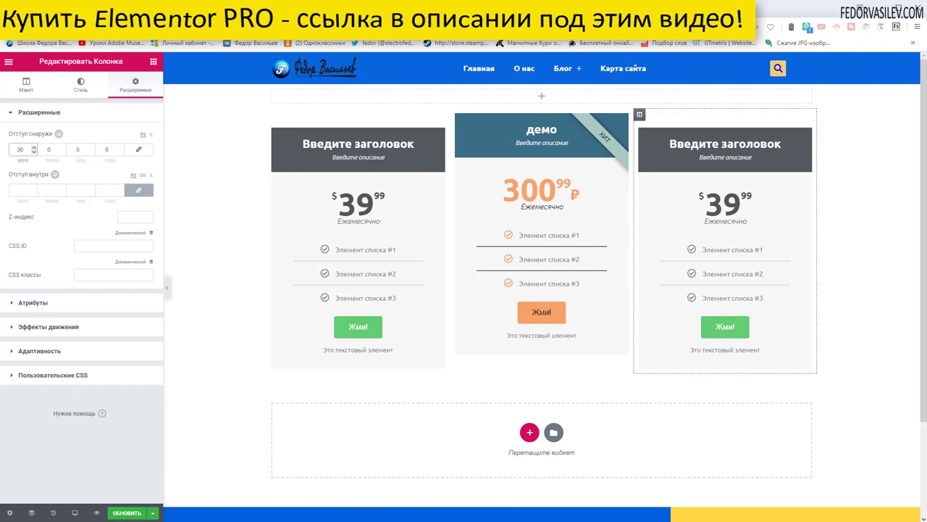
Unlink the outer margins of the additional information in the middle table's footer style and set the bottom margin to 15 px.
{"action": "left_click", "coordinate": [463, 359]}
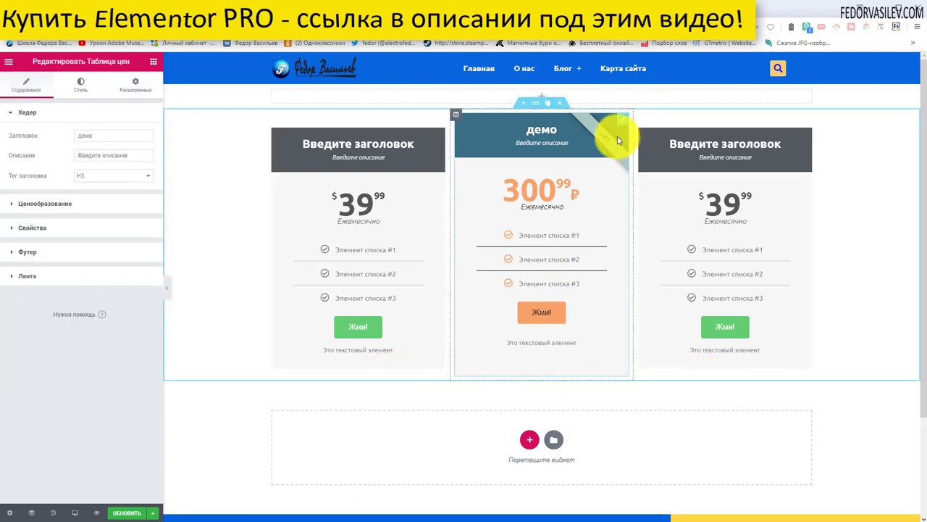
{"action": "left_click", "coordinate": [80, 84]}
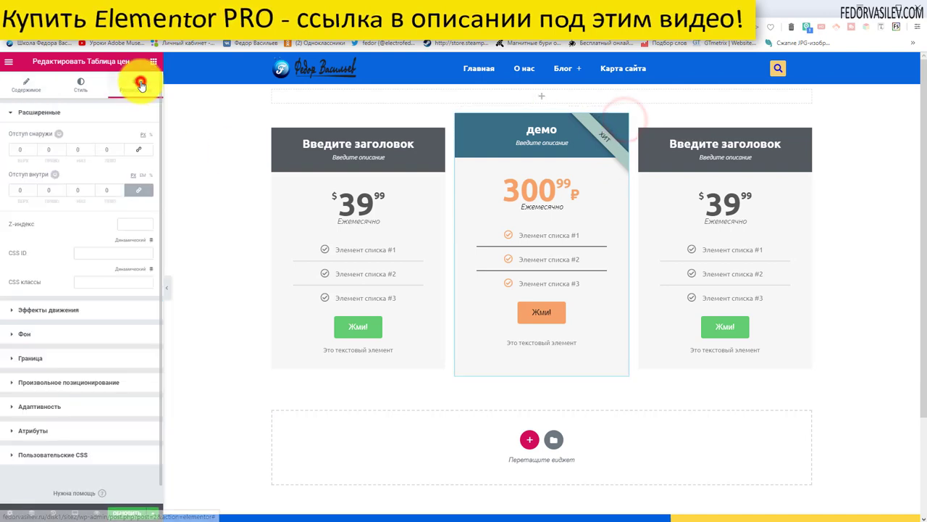
{"action": "left_click", "coordinate": [37, 113]}
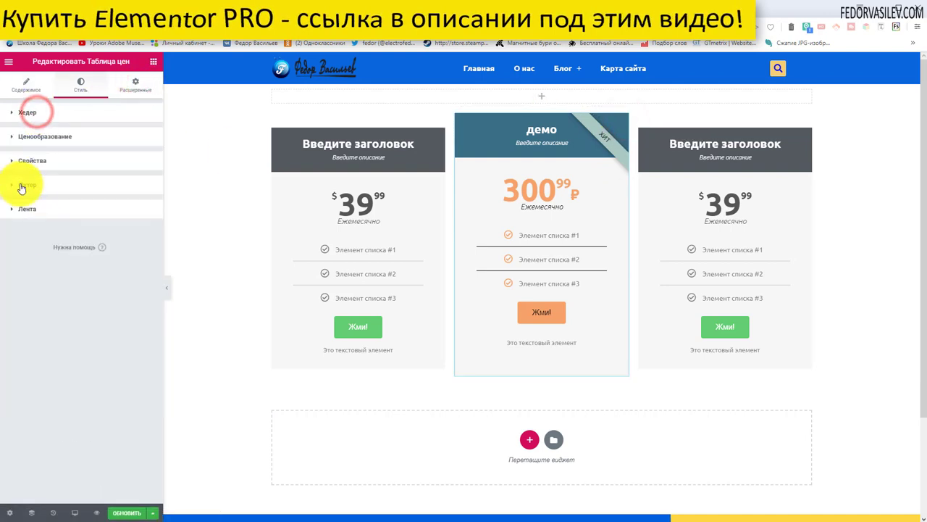
{"action": "left_click", "coordinate": [25, 184]}
{"action": "scroll", "coordinate": [63, 244], "scroll_direction": "down", "scroll_amount": 2}
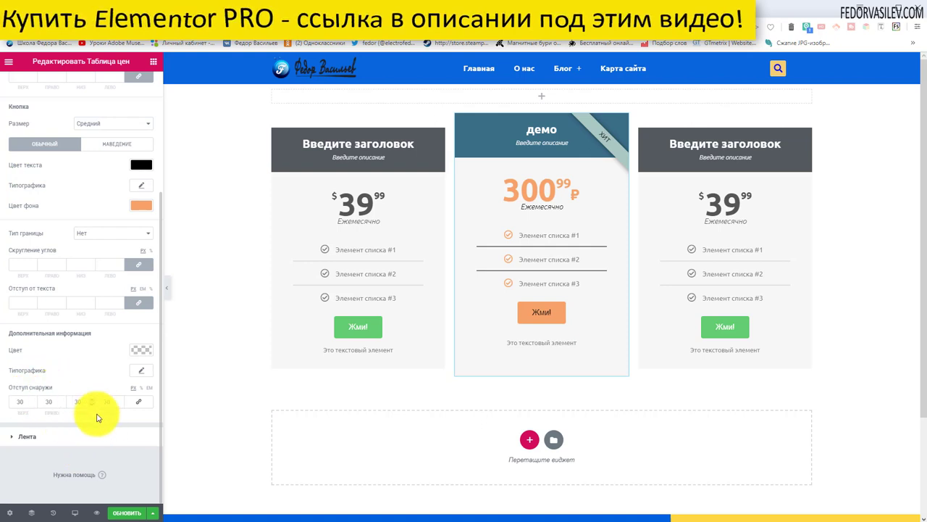
{"action": "left_click", "coordinate": [141, 404]}
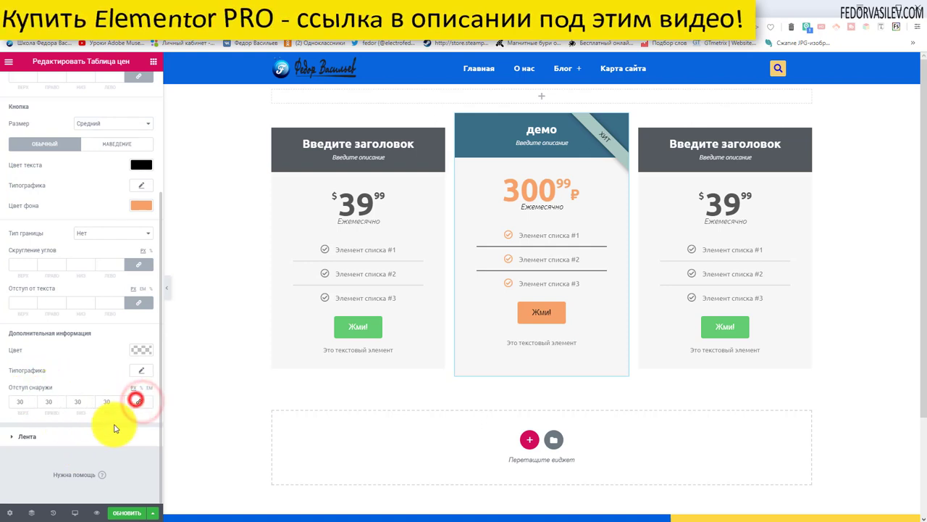
{"action": "left_click", "coordinate": [74, 402]}
{"action": "type", "text": "15"}
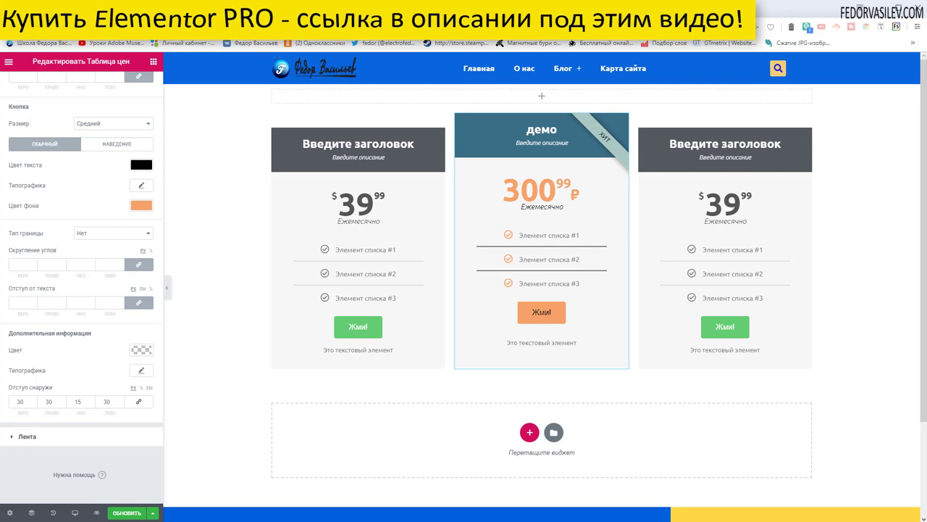
Give the middle table's border a hover (Наведение) object shadow, outer, with zero offsets and a blur of 10.
{"action": "scroll", "coordinate": [108, 145], "scroll_direction": "up", "scroll_amount": 3}
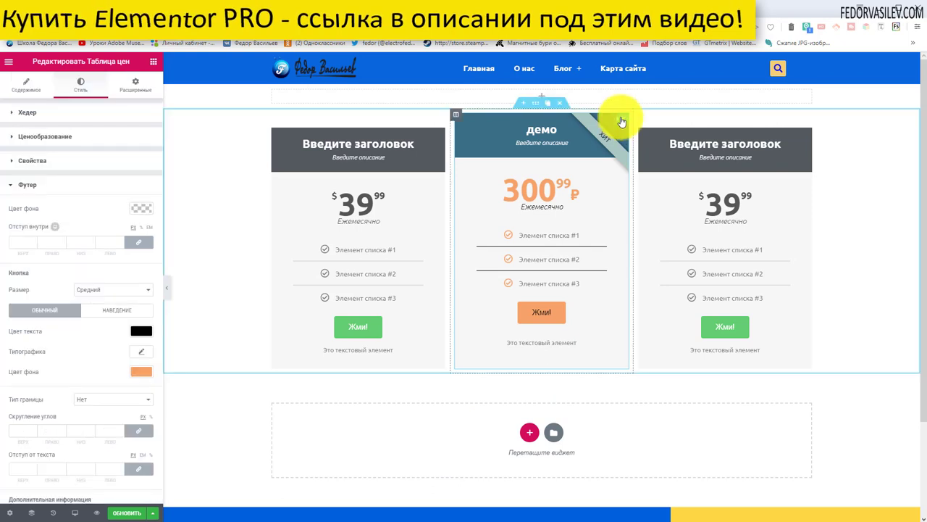
{"action": "left_click", "coordinate": [129, 85]}
{"action": "left_click", "coordinate": [36, 113]}
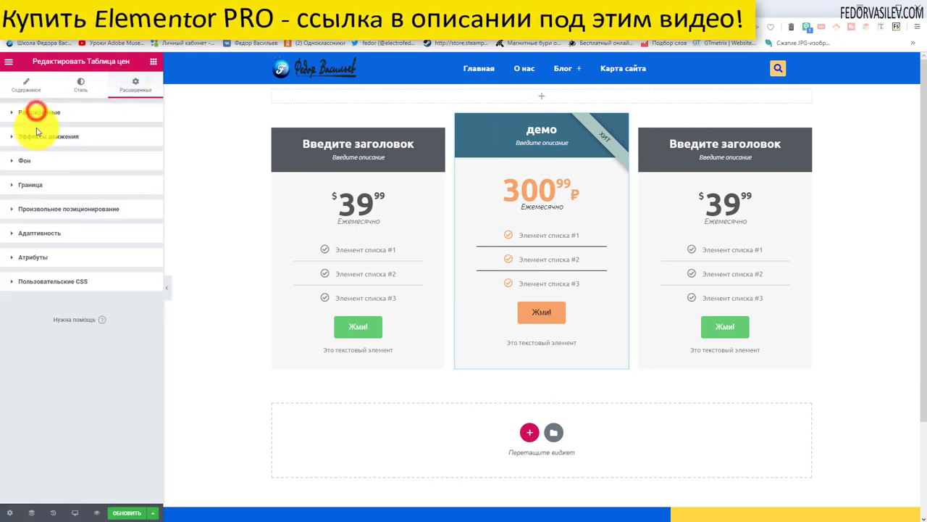
{"action": "left_click", "coordinate": [32, 186]}
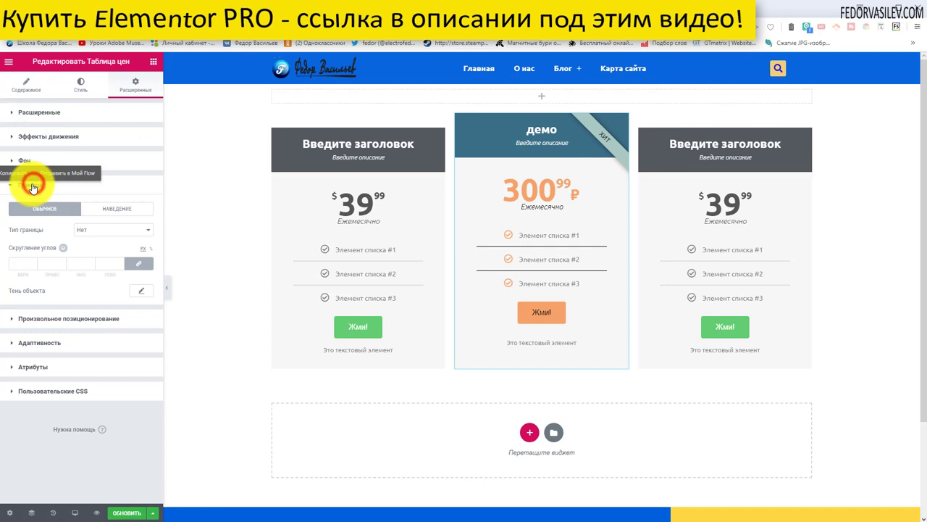
{"action": "left_click", "coordinate": [116, 210]}
{"action": "left_click", "coordinate": [142, 291]}
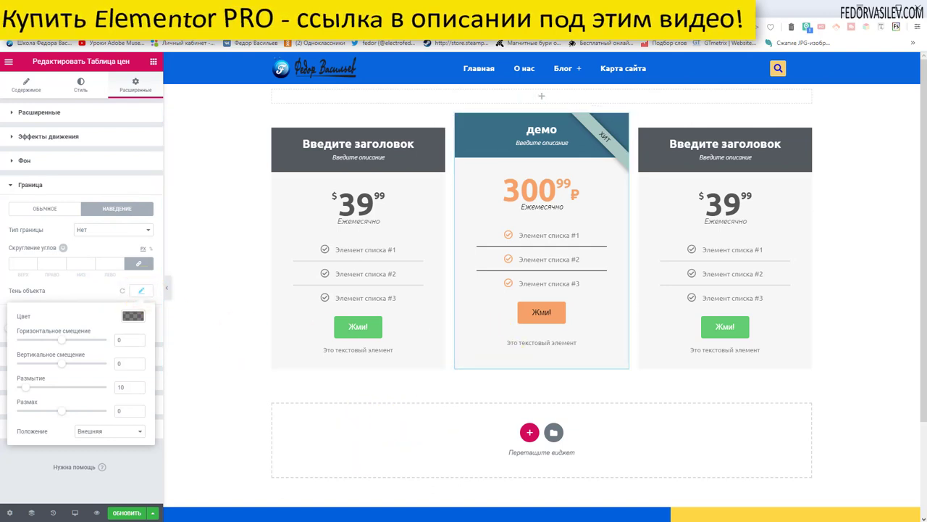
{"action": "left_click", "coordinate": [523, 446]}
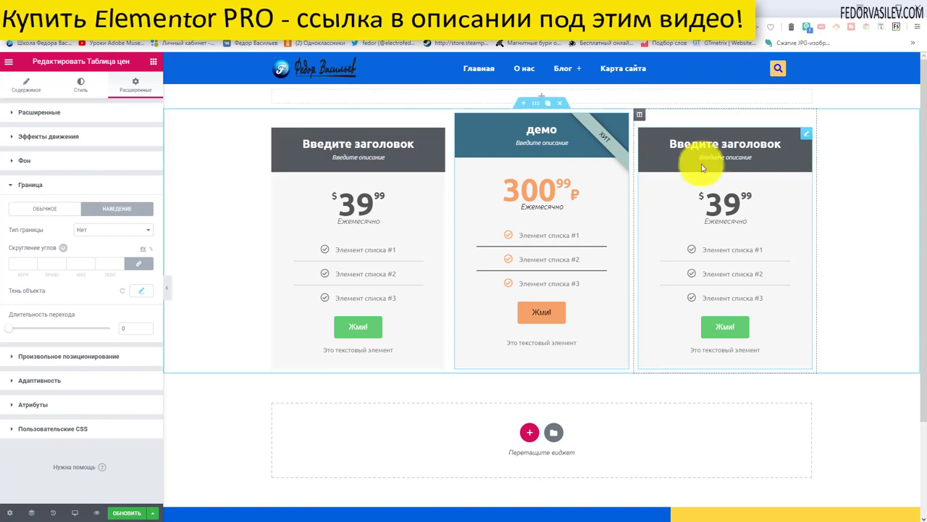